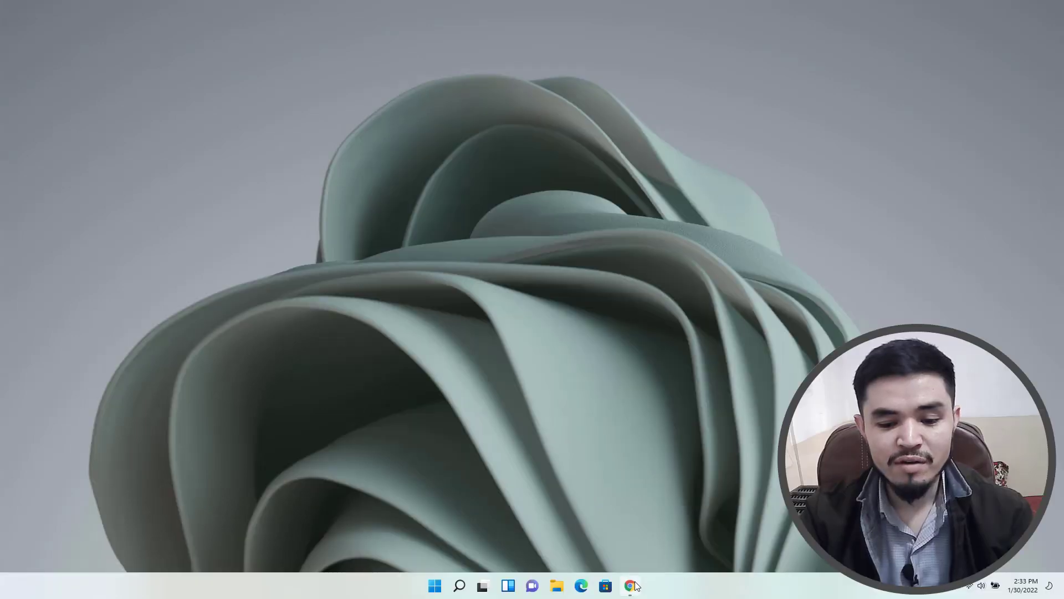
# Step: Restore Chrome and switch to the unMineable tab with its grid of mineable coins
pyautogui.click(636, 586)
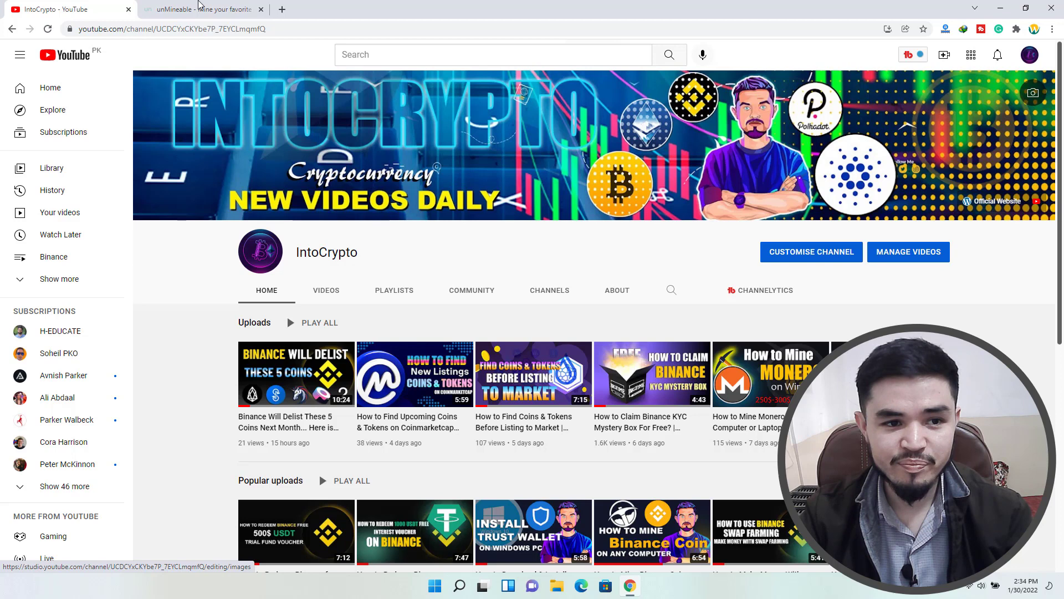
pyautogui.click(219, 12)
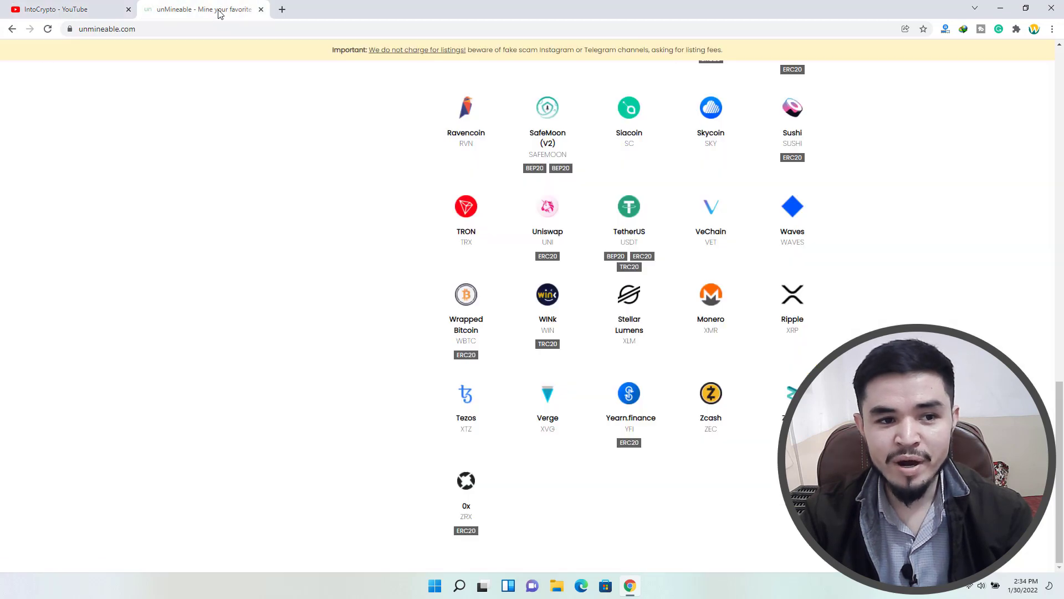
# Step: Minimize Chrome and create a new desktop folder named XRP
pyautogui.click(1002, 9)
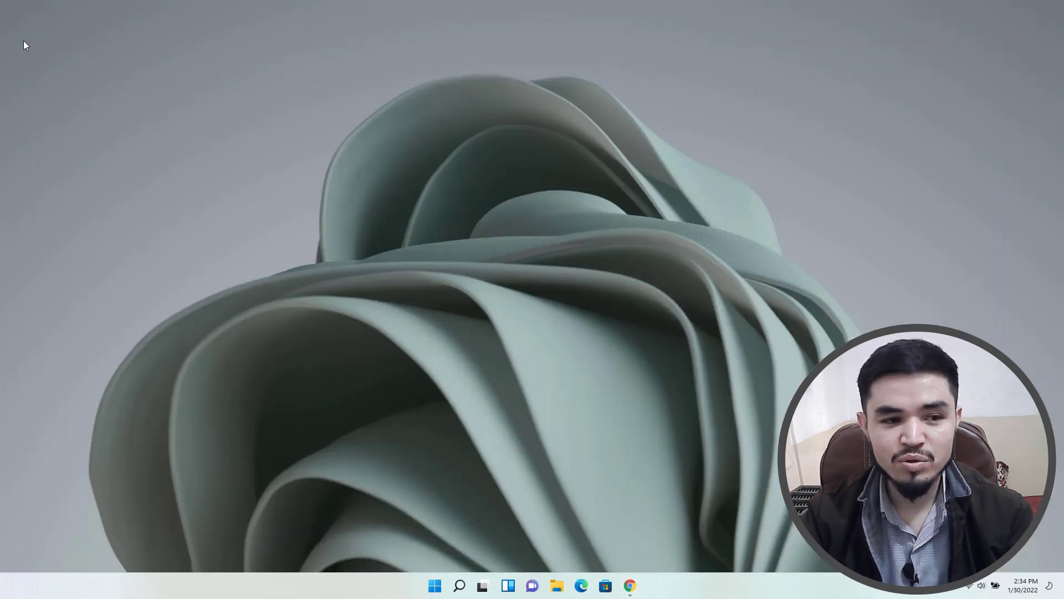
pyautogui.rightClick(21, 25)
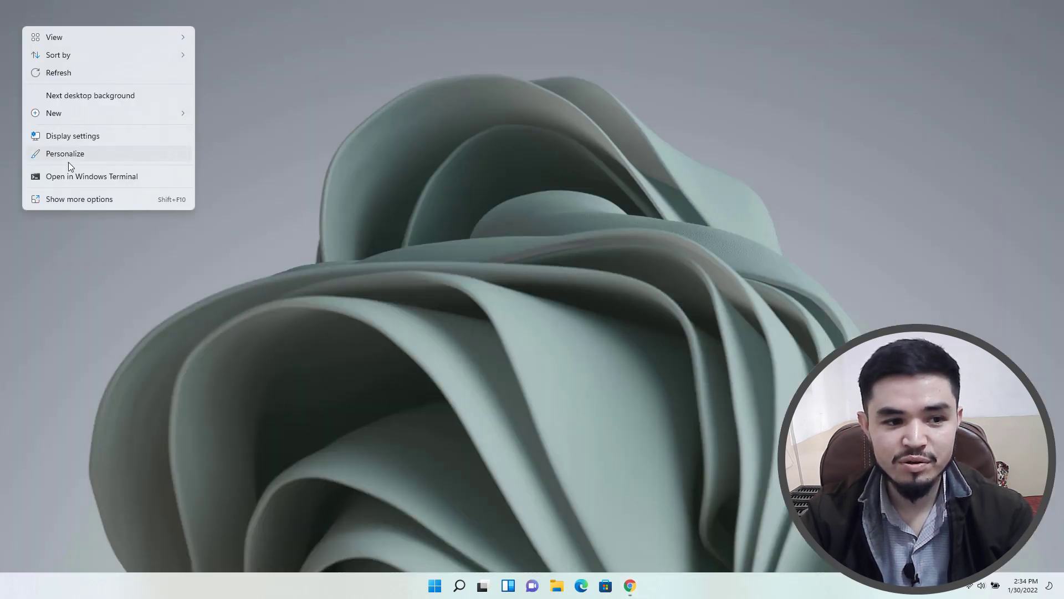
pyautogui.moveTo(178, 113)
pyautogui.click(220, 112)
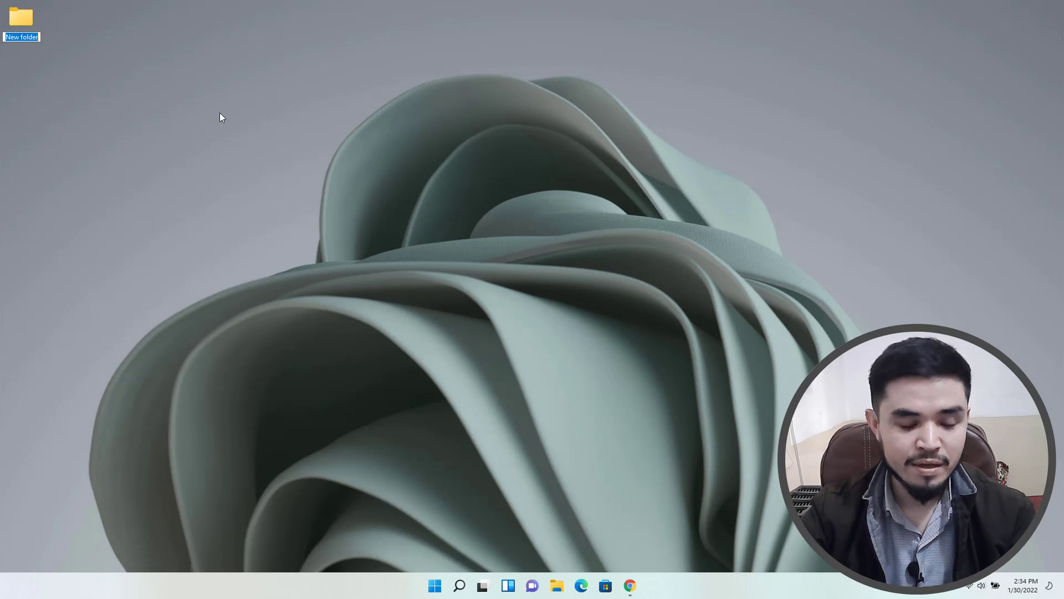
pyautogui.write('XRP')
pyautogui.press('Return')
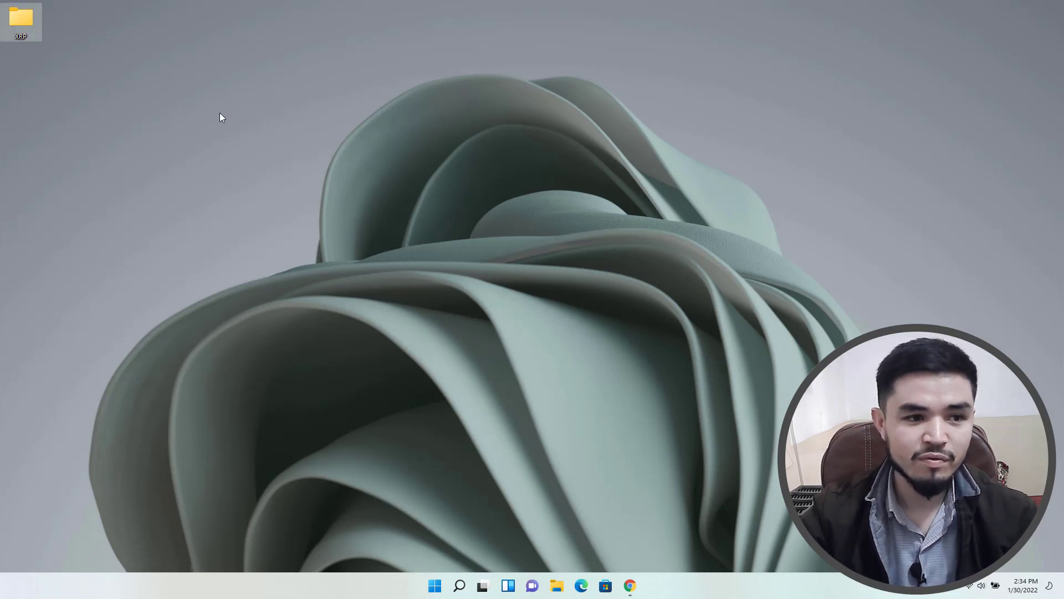
pyautogui.click(445, 214)
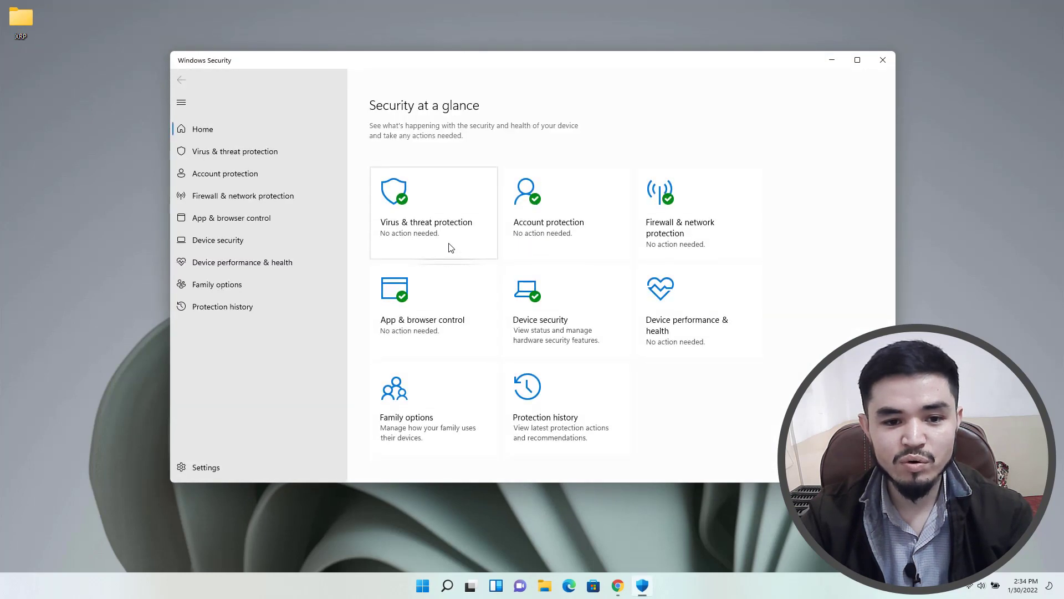
# Step: Add the Desktop\XRP folder as a Microsoft Defender folder exclusion
pyautogui.click(447, 231)
pyautogui.scroll(-1, 432, 249)
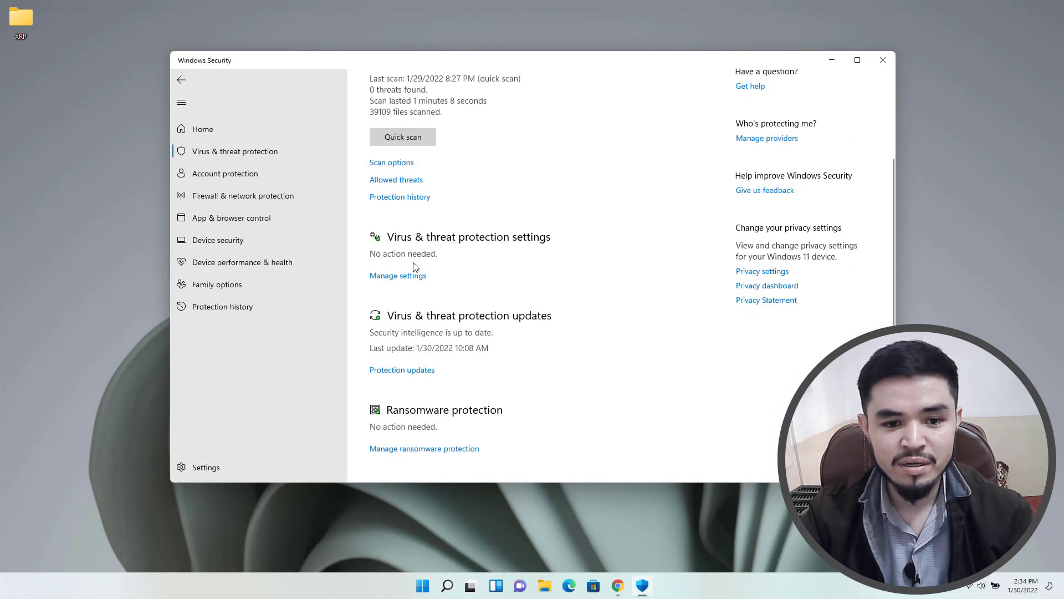
pyautogui.click(408, 275)
pyautogui.scroll(-6, 400, 375)
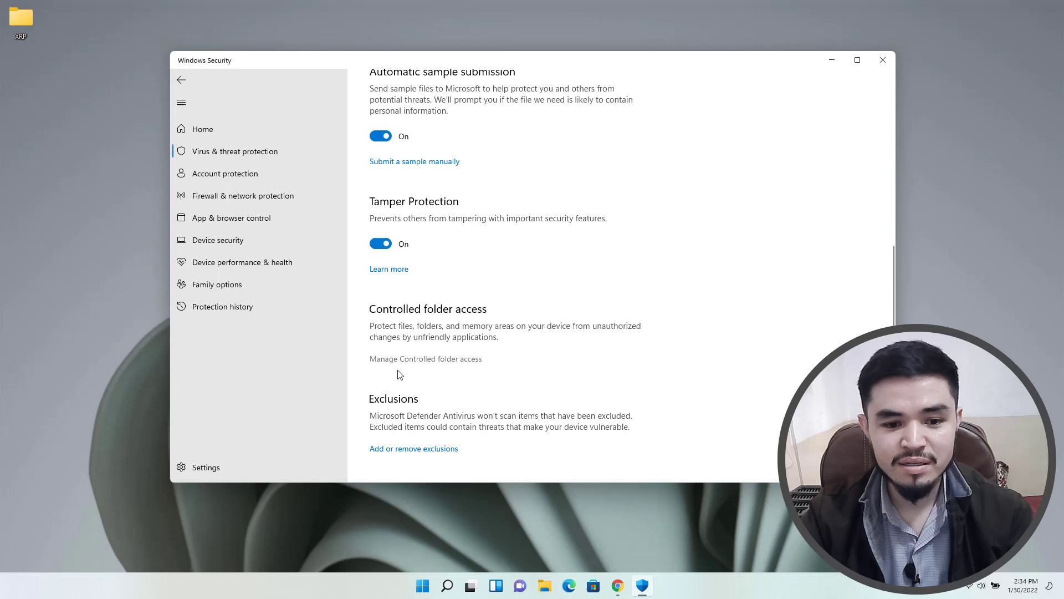
pyautogui.click(423, 449)
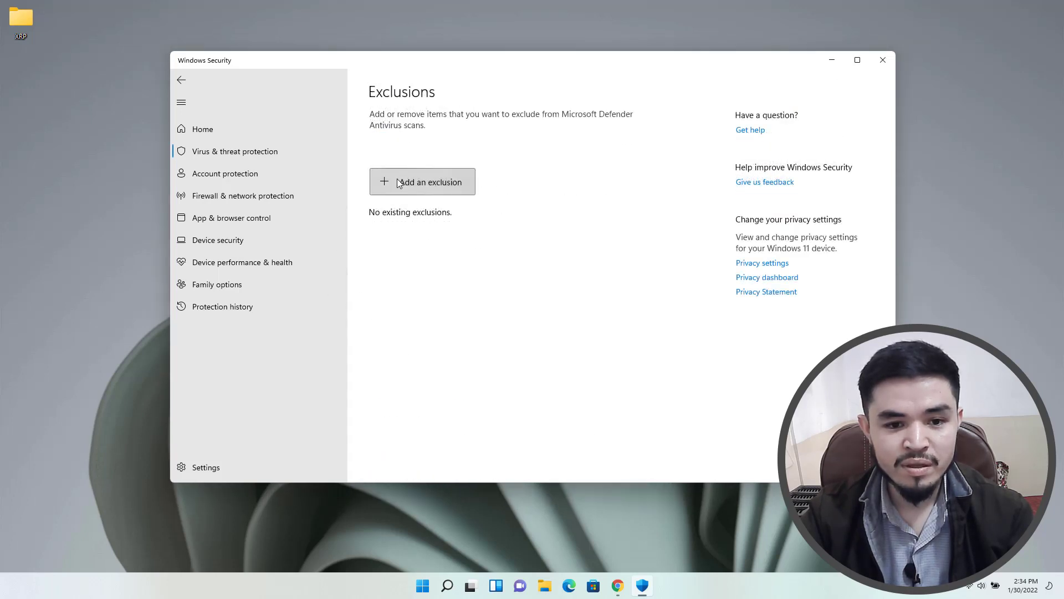
pyautogui.click(398, 179)
pyautogui.click(426, 228)
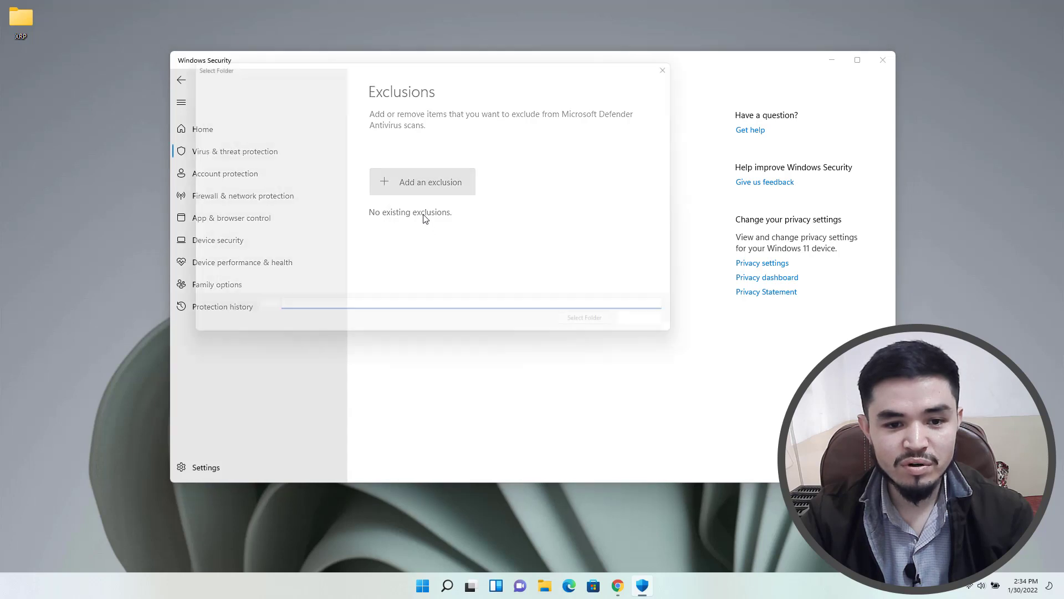
pyautogui.click(211, 126)
pyautogui.doubleClick(324, 149)
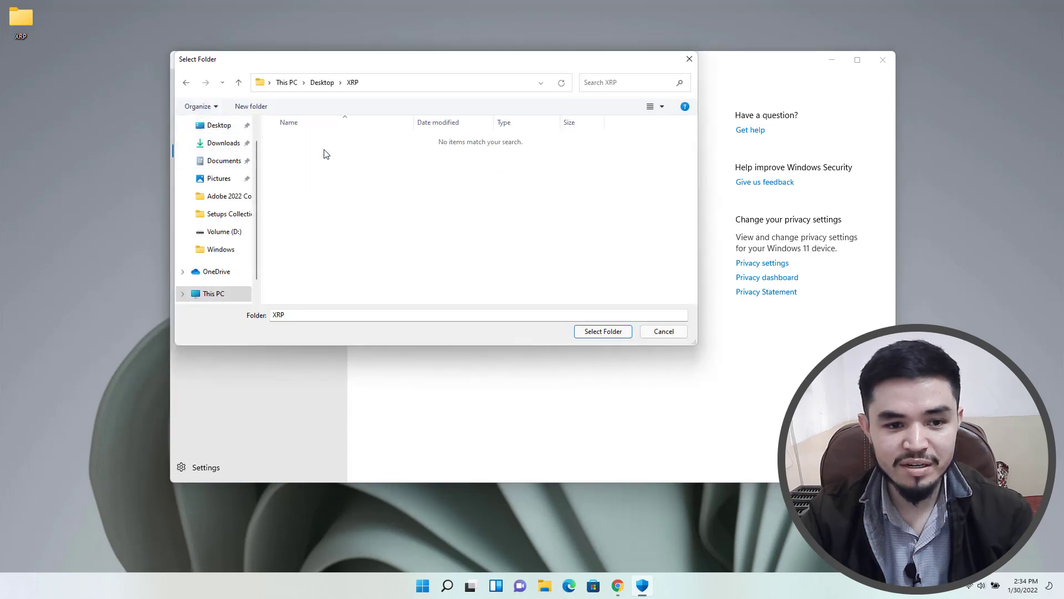
pyautogui.click(613, 332)
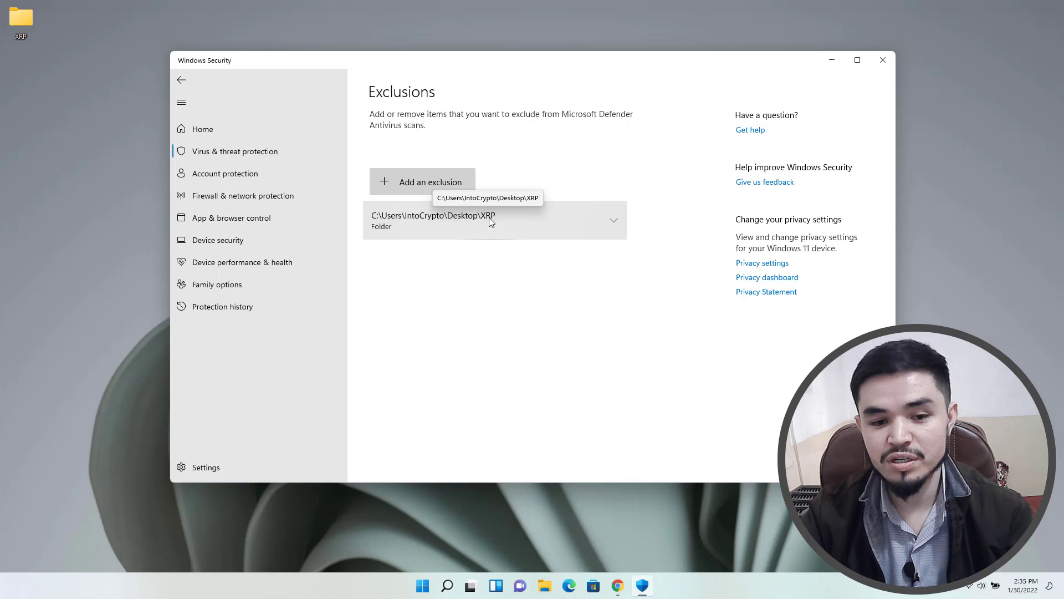
# Step: Close Windows Security, open the unMineable miner page and send its Download link to IDM
pyautogui.click(879, 67)
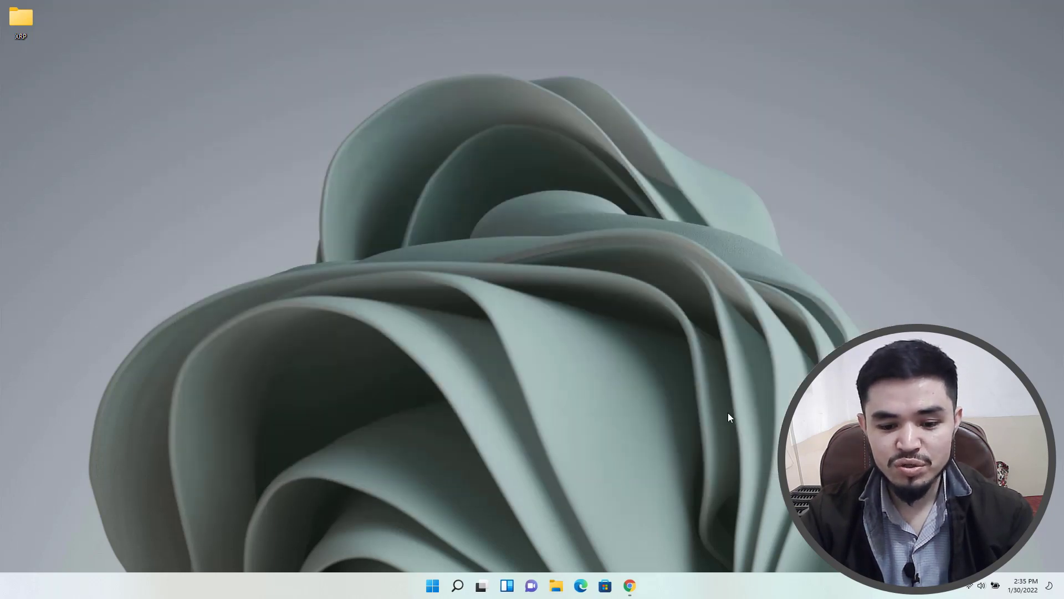
pyautogui.click(630, 585)
pyautogui.scroll(15, 399, 162)
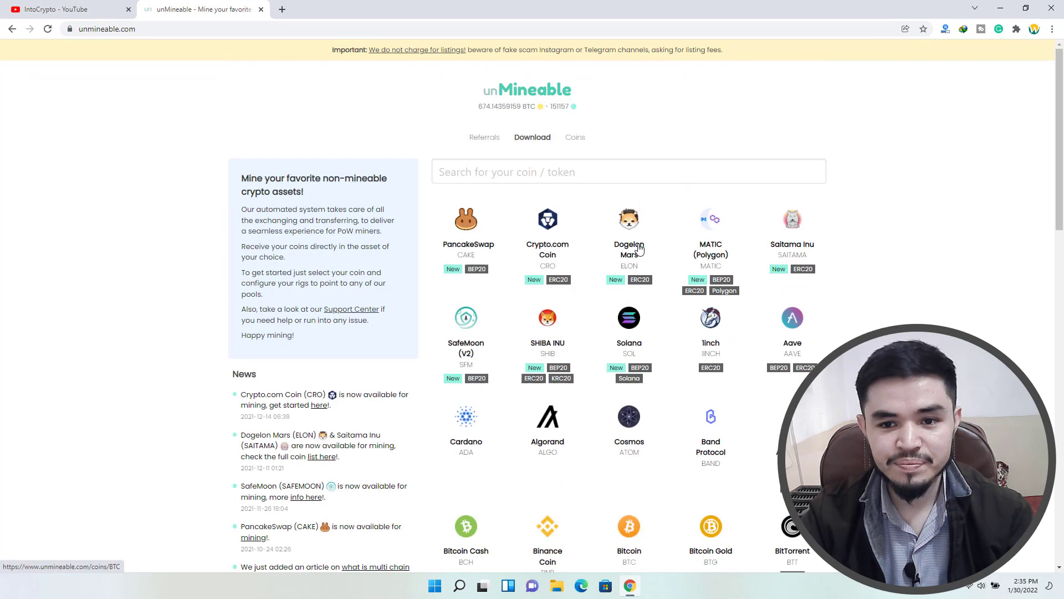
pyautogui.click(531, 145)
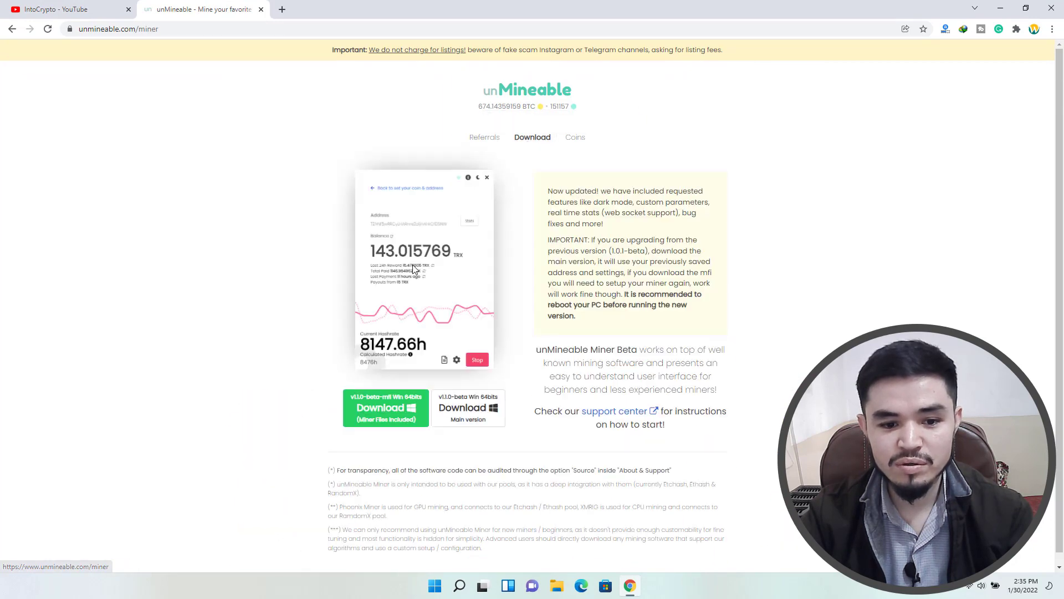
pyautogui.rightClick(399, 407)
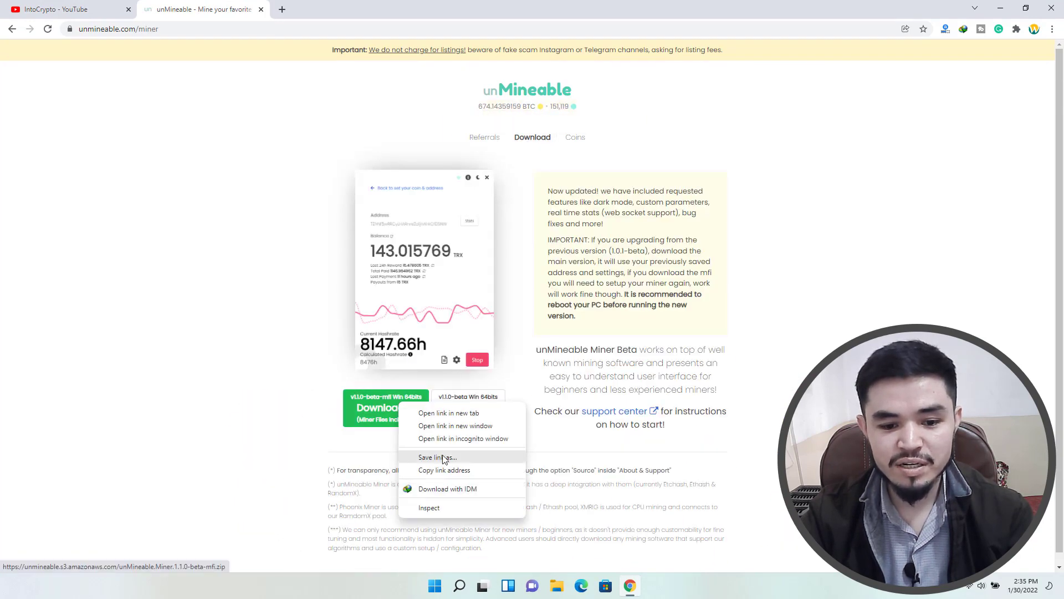
pyautogui.click(467, 488)
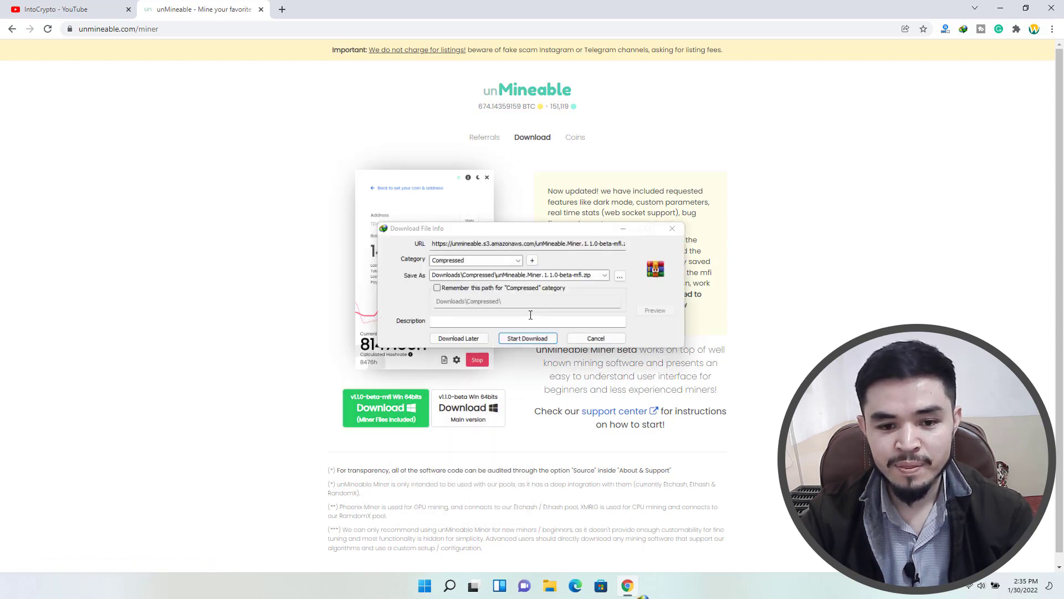
# Step: Save the unMineable.Miner.1.1.0-beta-mfi zip to Desktop\XRP and start the download
pyautogui.click(620, 276)
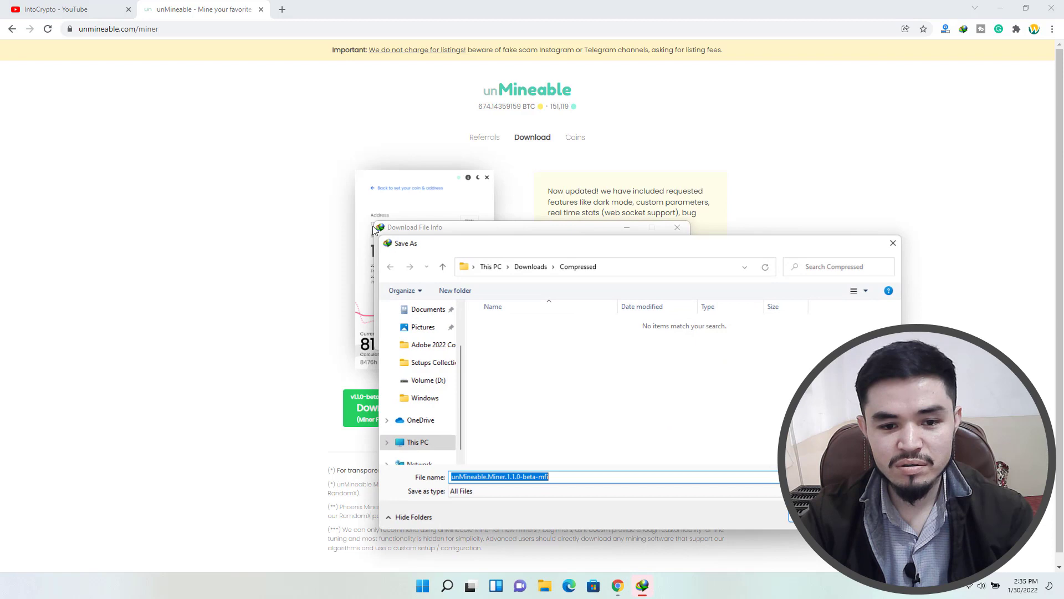
pyautogui.scroll(2, 423, 330)
pyautogui.click(423, 331)
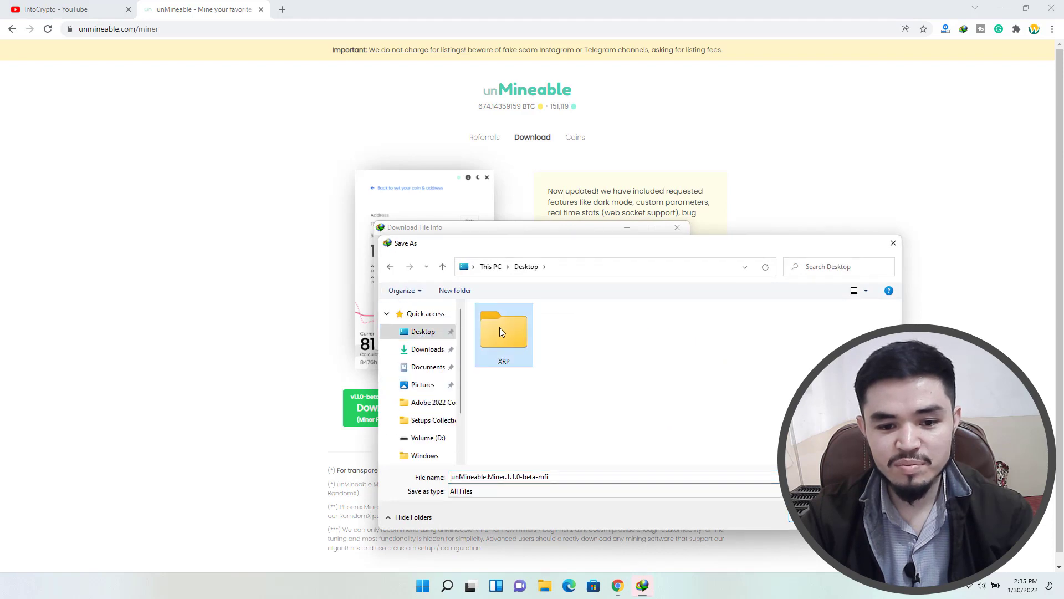
pyautogui.doubleClick(500, 327)
pyautogui.press('Return')
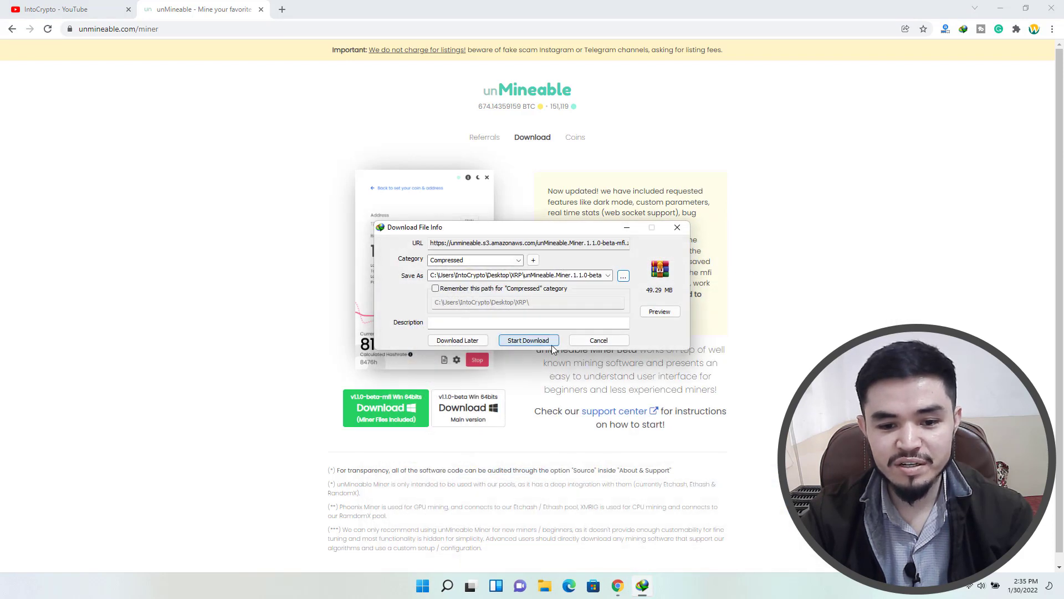
pyautogui.click(551, 345)
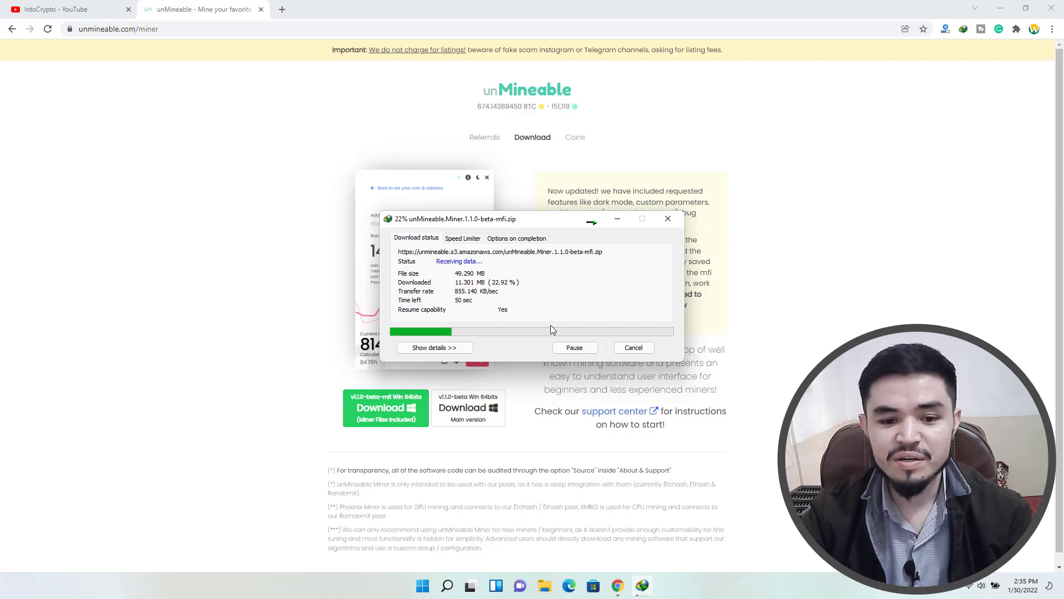
pyautogui.click(1001, 7)
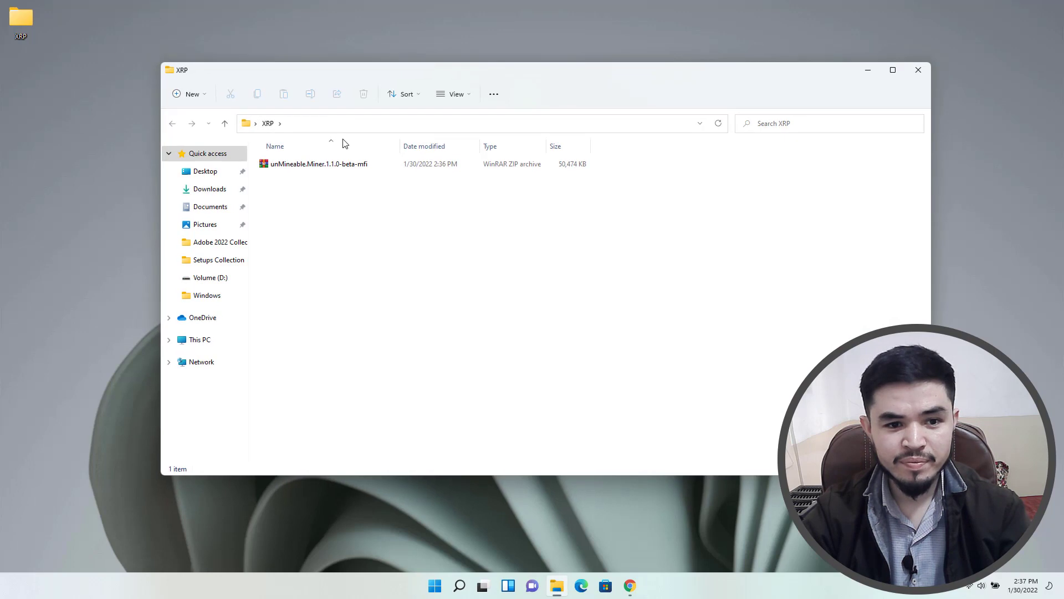
# Step: Extract the unMineable Miner zip into Desktop\XRP and close the extra extracted-files window
pyautogui.click(339, 165)
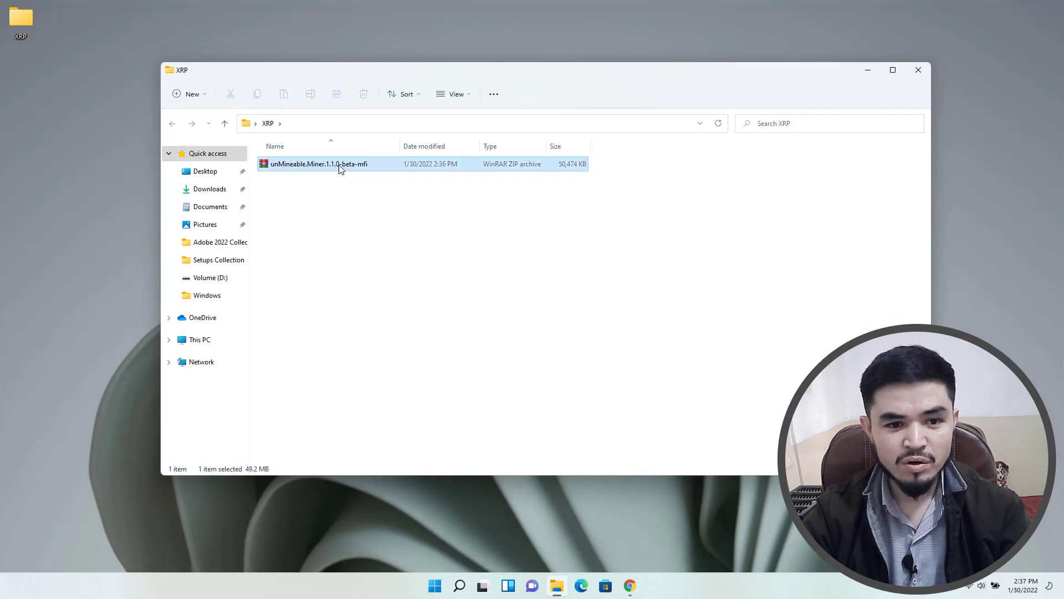
pyautogui.rightClick(353, 166)
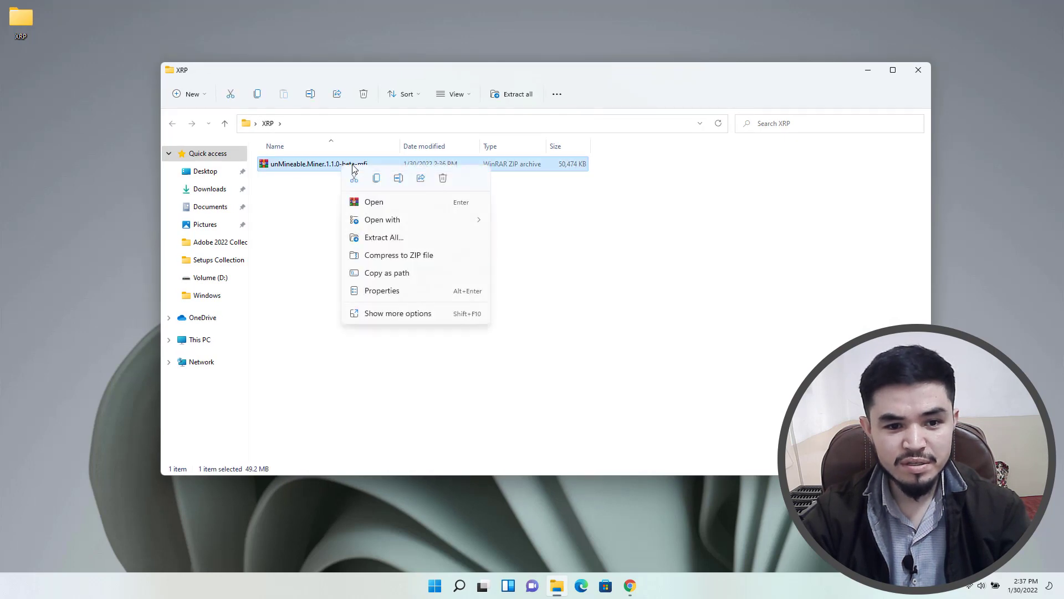
pyautogui.click(401, 239)
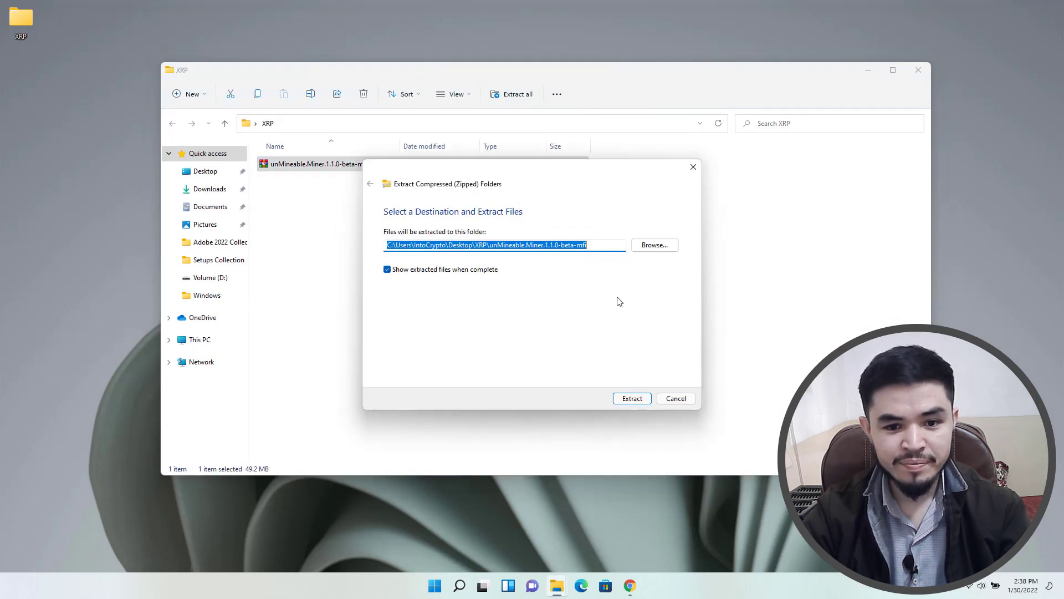
pyautogui.click(669, 246)
pyautogui.scroll(1, 410, 272)
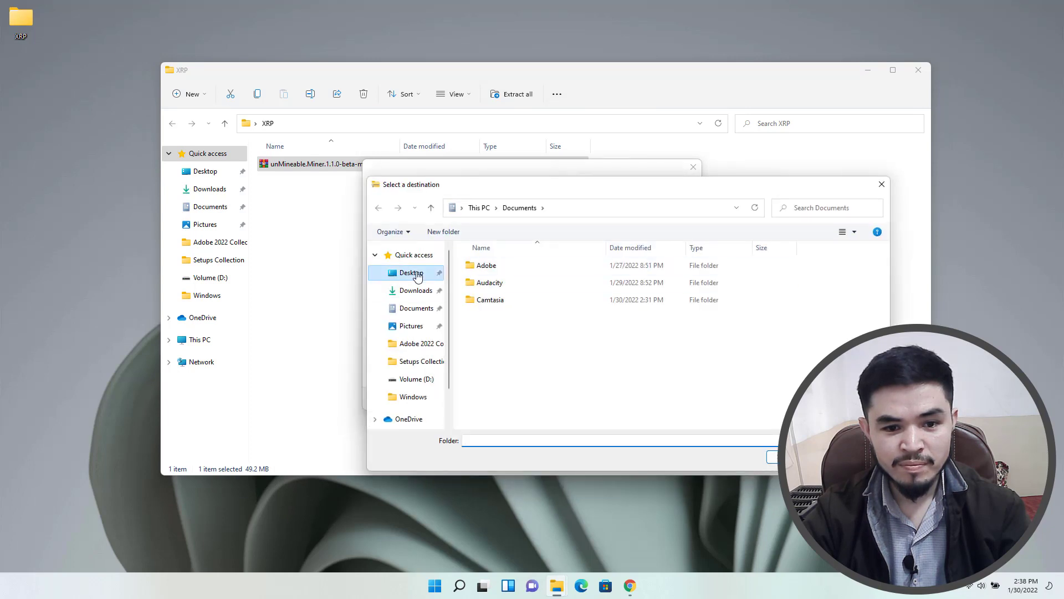
pyautogui.click(395, 270)
pyautogui.doubleClick(509, 284)
pyautogui.click(798, 457)
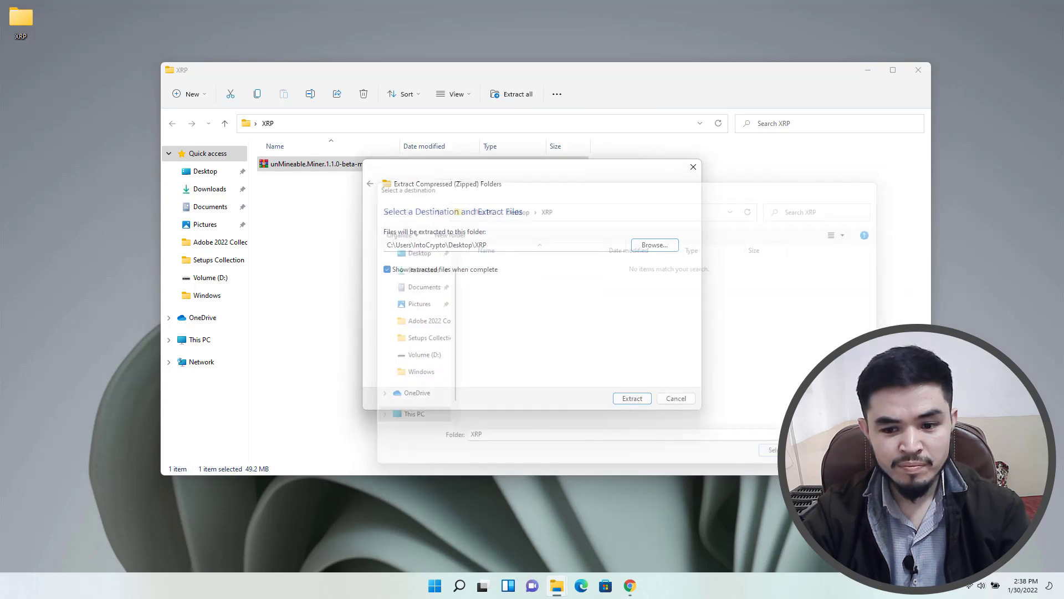
pyautogui.click(631, 397)
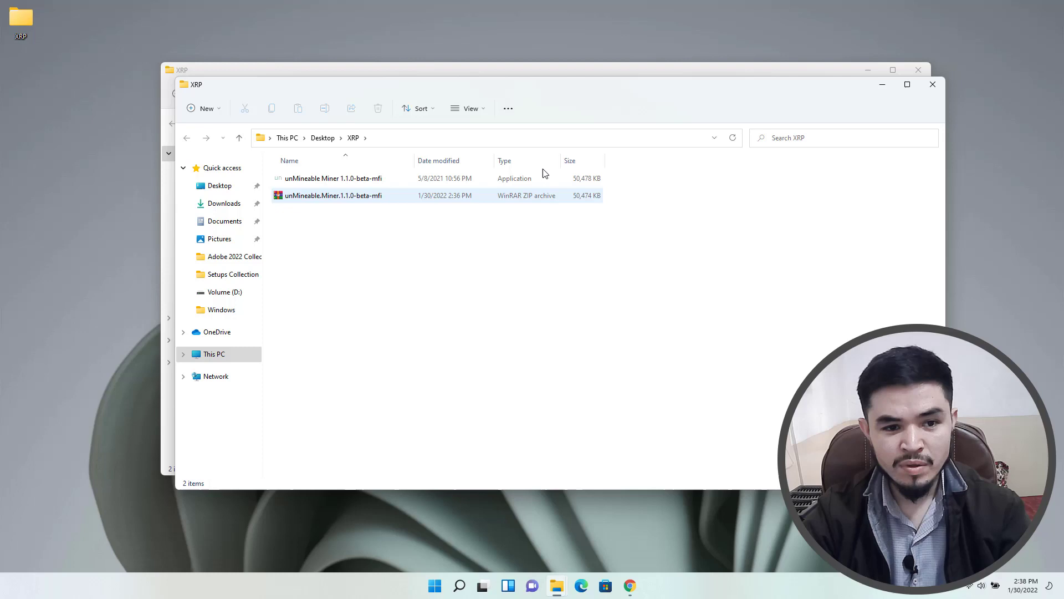
pyautogui.click(941, 88)
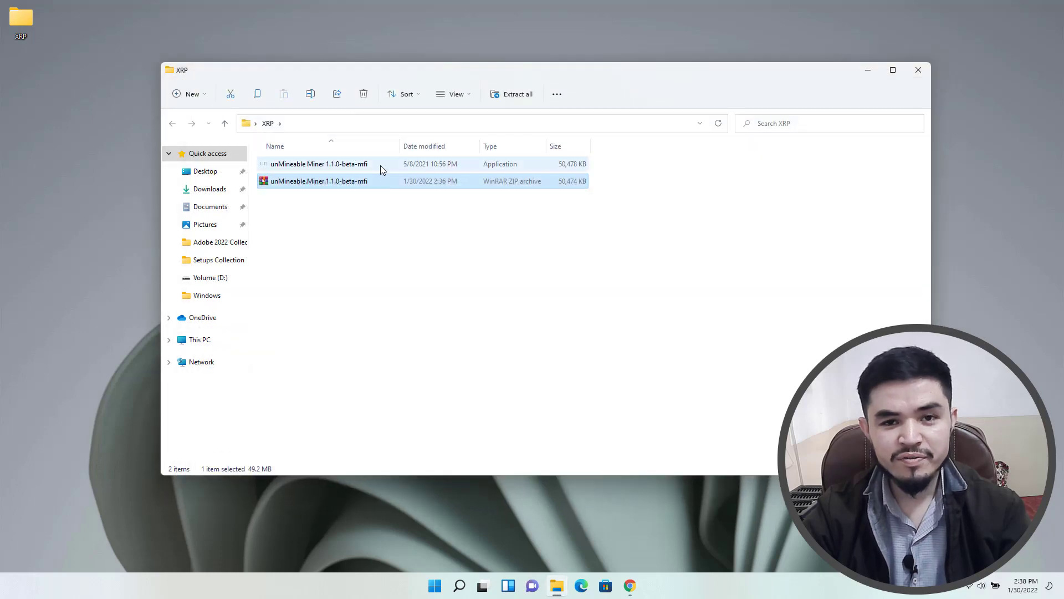
# Step: Launch unMineable Miner, pass the welcome screen and select CPU (RandomX) as the hardware
pyautogui.doubleClick(381, 166)
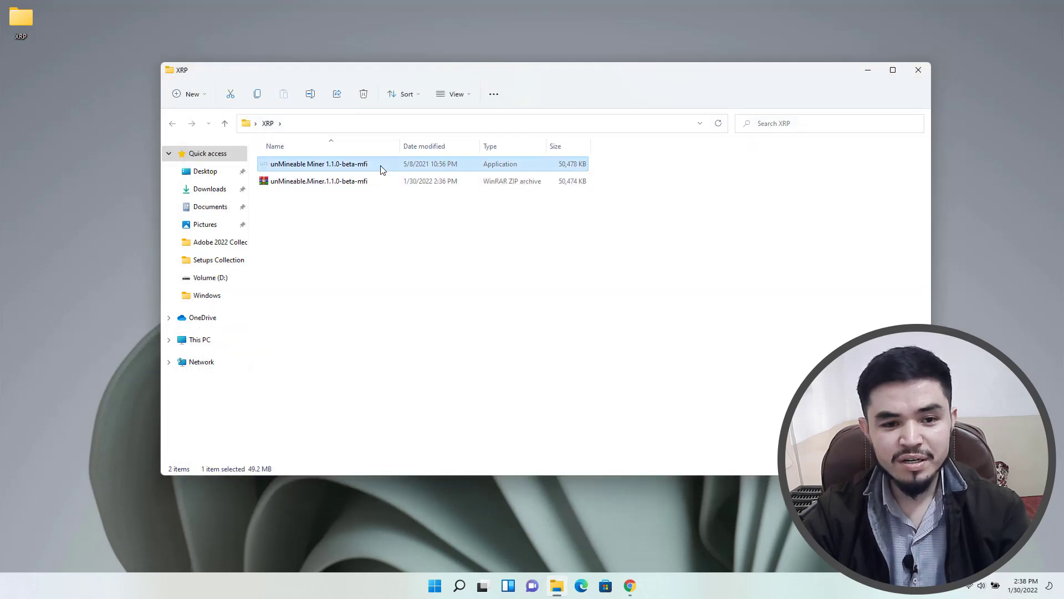
pyautogui.click(866, 72)
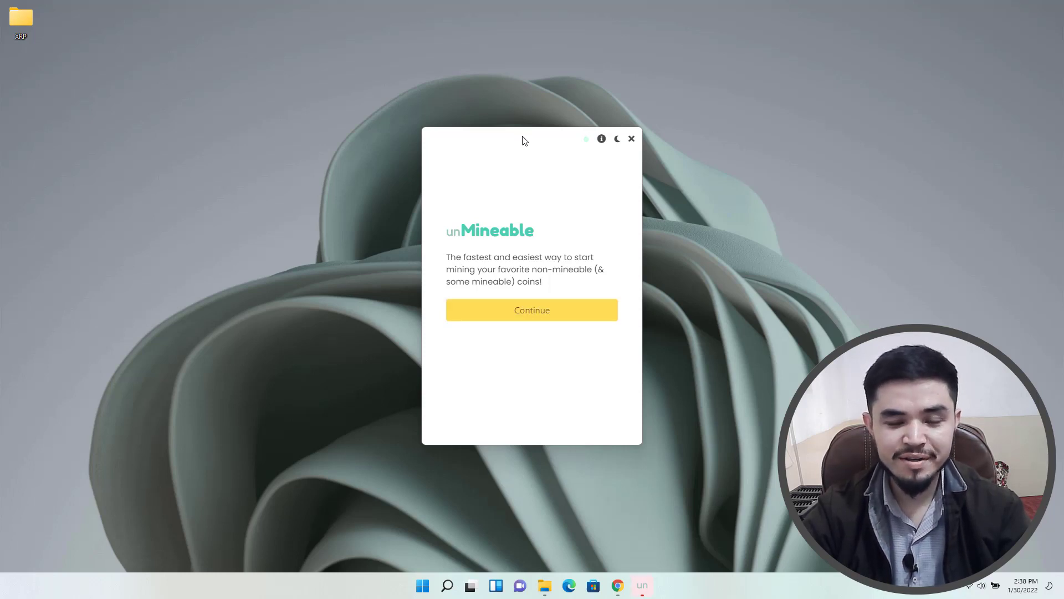
pyautogui.click(557, 317)
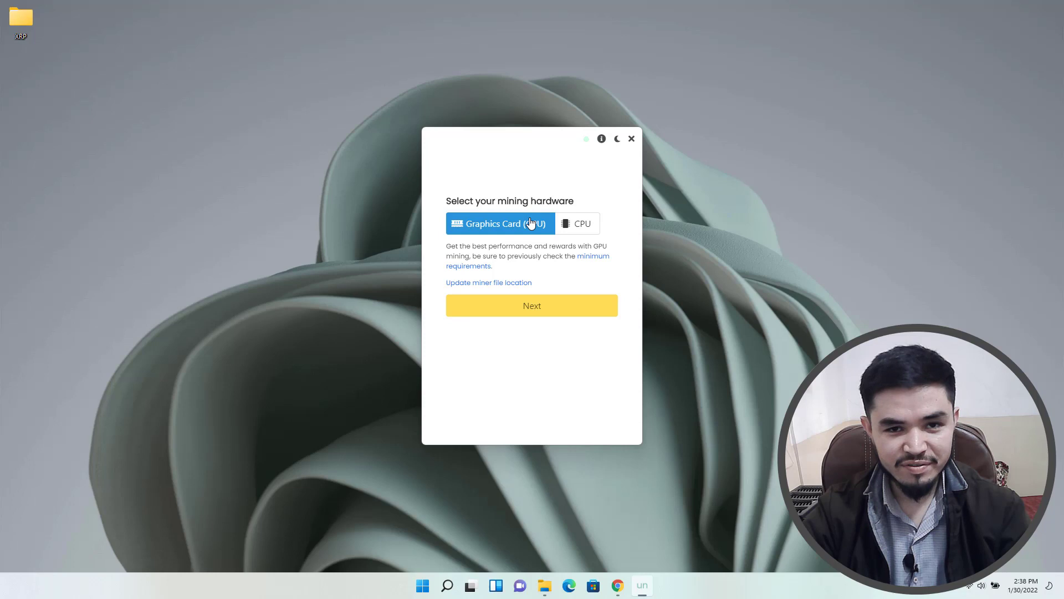
pyautogui.click(567, 224)
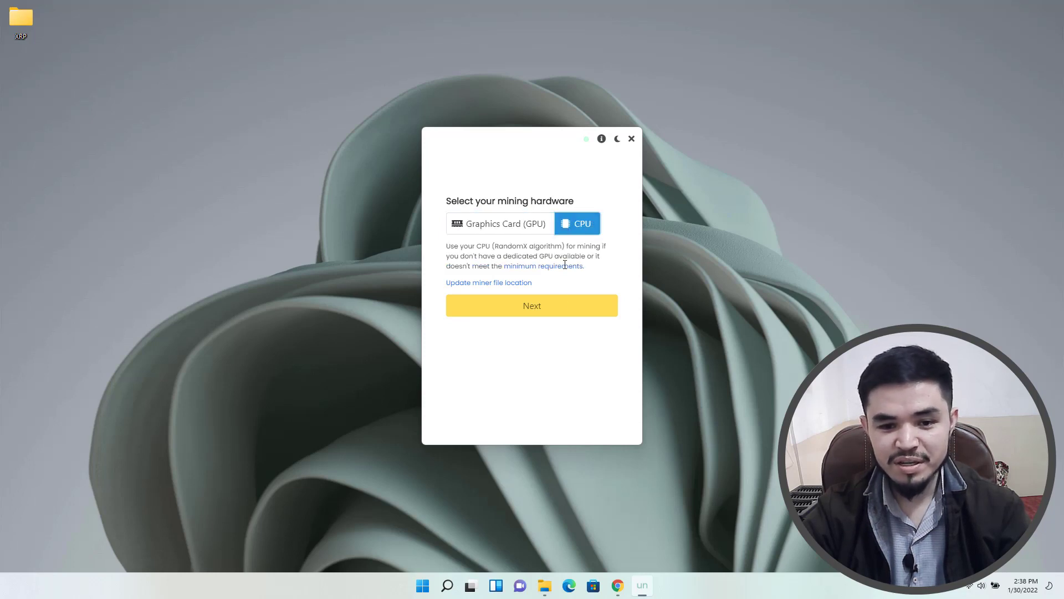
# Step: Filter the coin list with 'xrp', select Ripple (XRP) and focus the address field
pyautogui.click(560, 311)
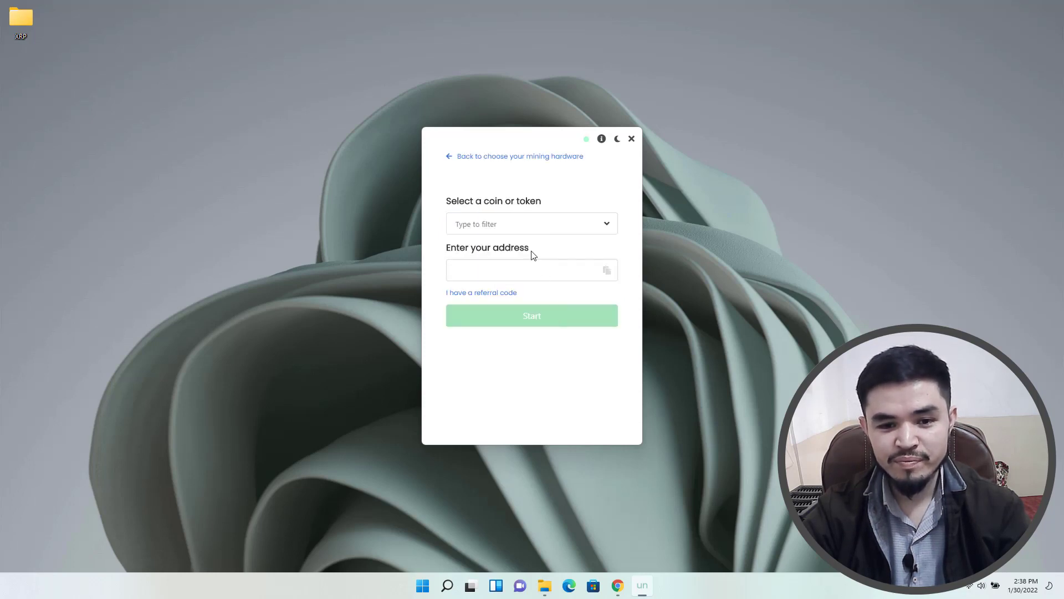
pyautogui.click(516, 220)
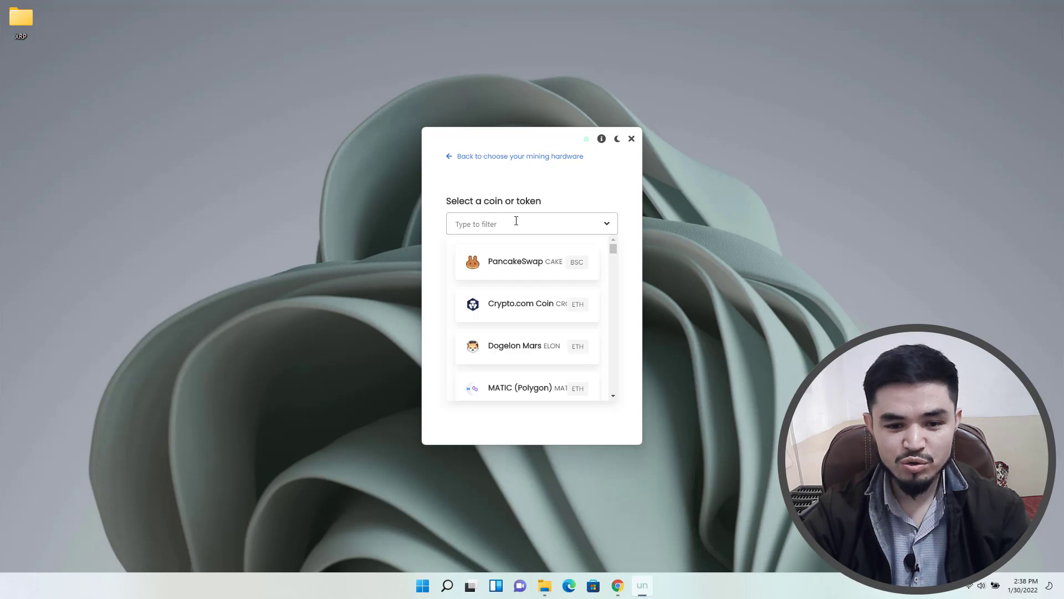
pyautogui.write('xrp')
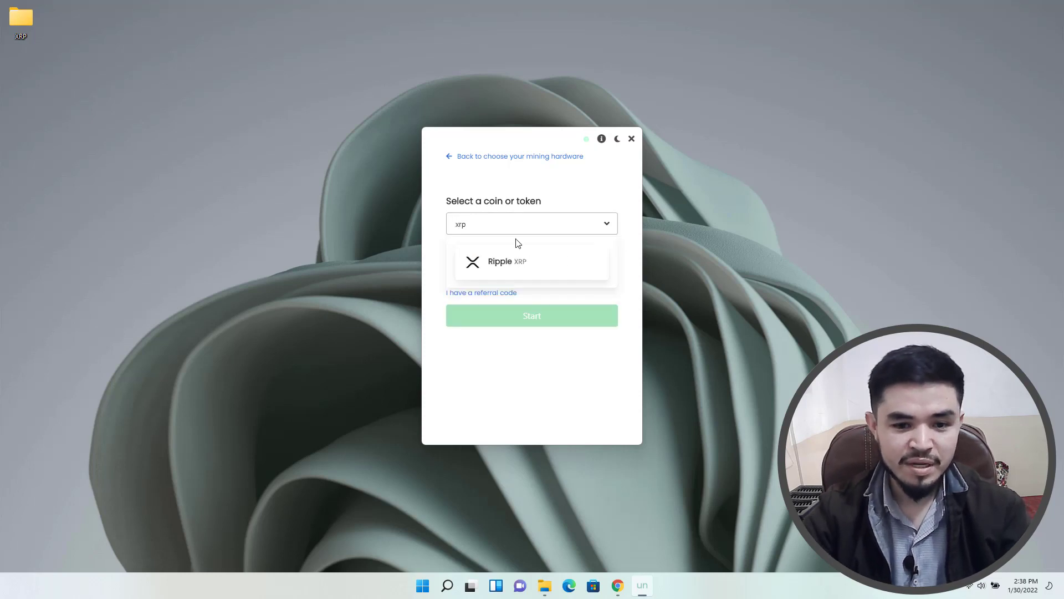
pyautogui.click(524, 263)
pyautogui.click(525, 267)
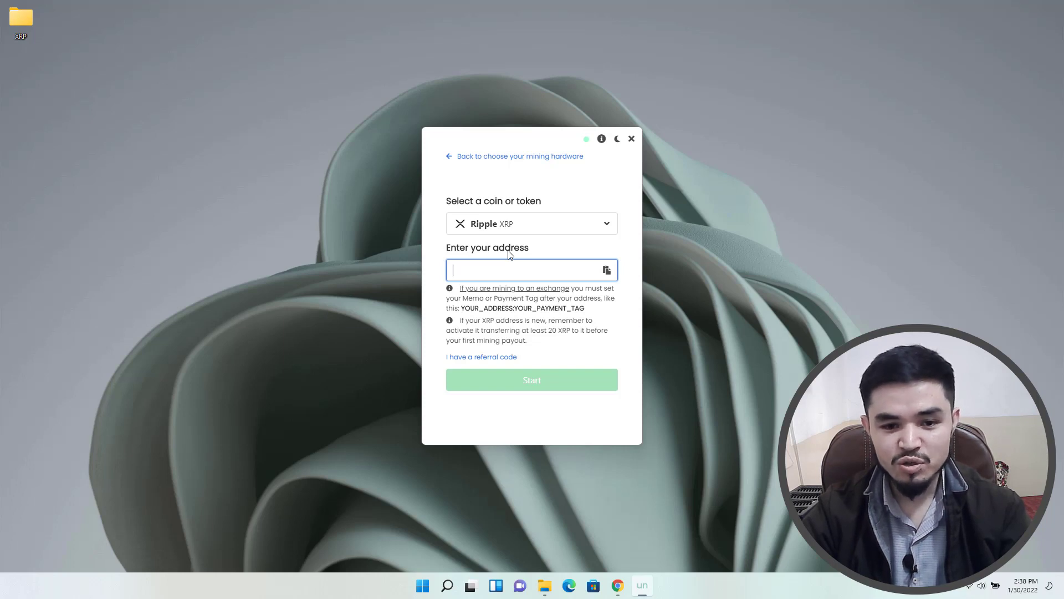
# Step: In Binance's Fiat and Spot wallet, search 'xrp' and open the XRP deposit page
pyautogui.click(618, 586)
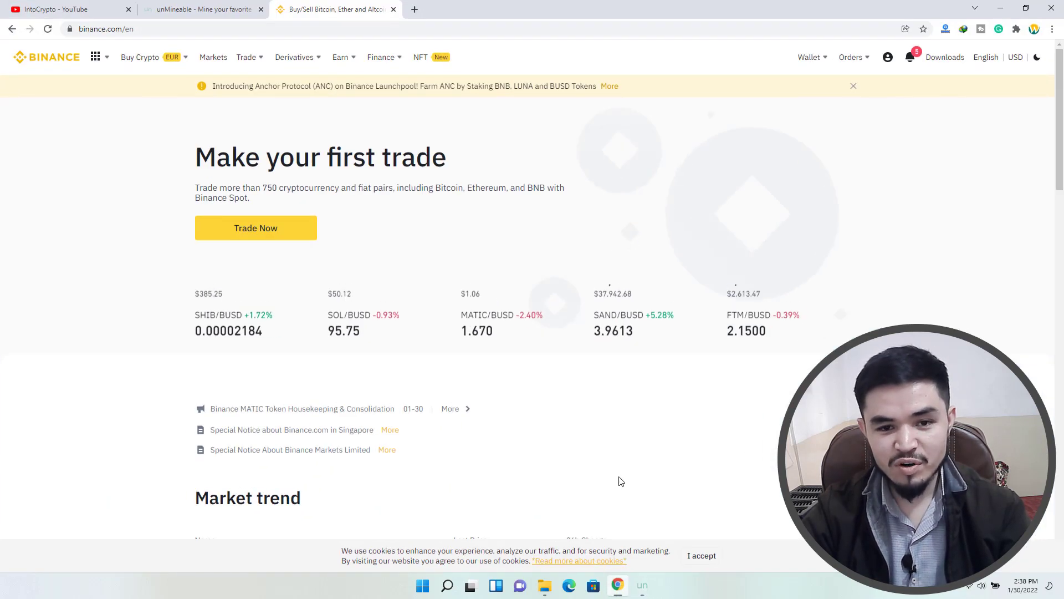
pyautogui.moveTo(805, 67)
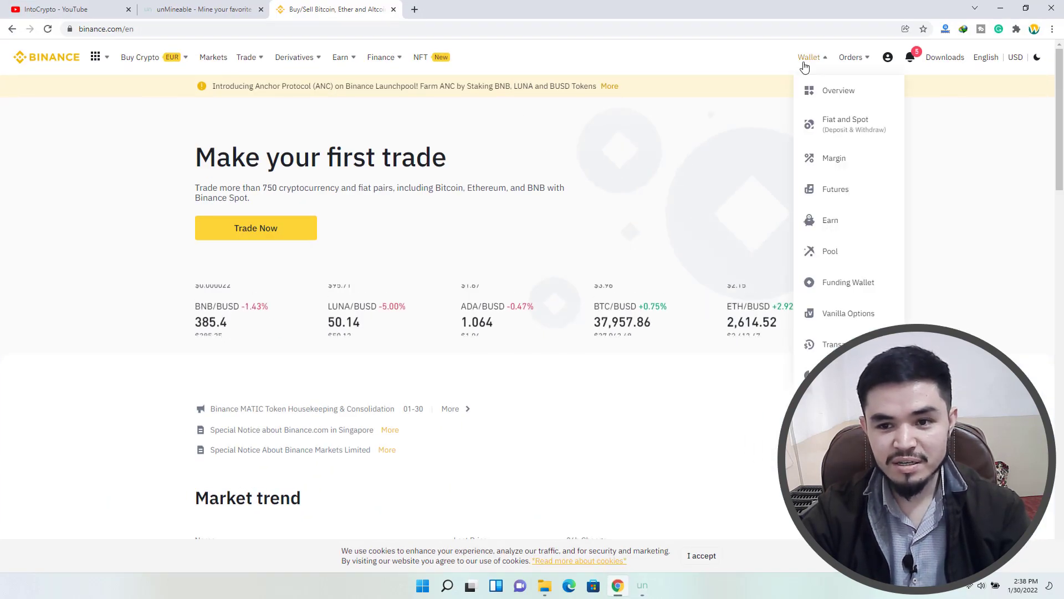
pyautogui.click(831, 120)
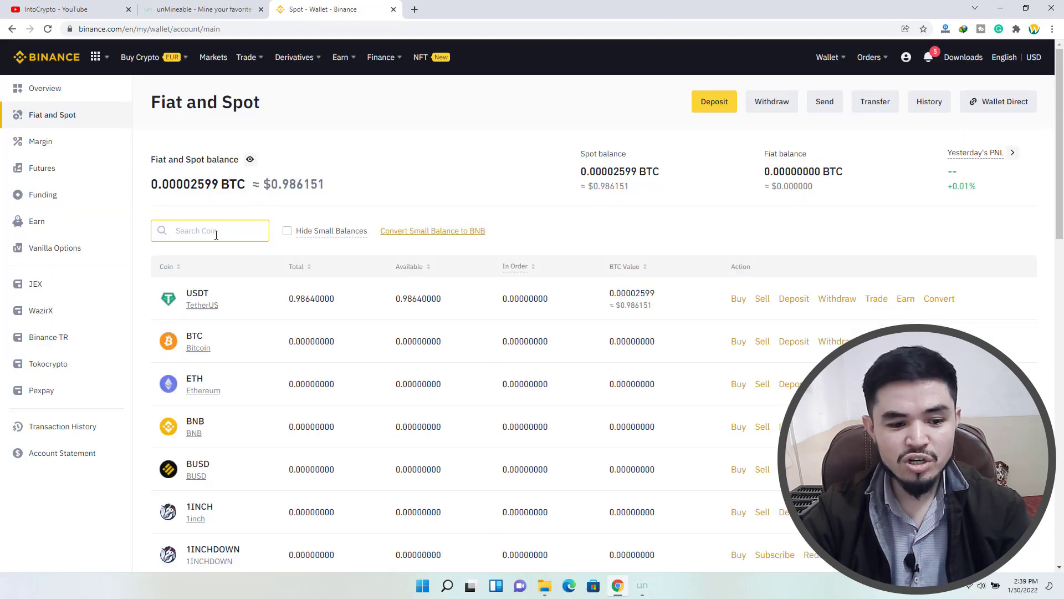
pyautogui.write('xrp')
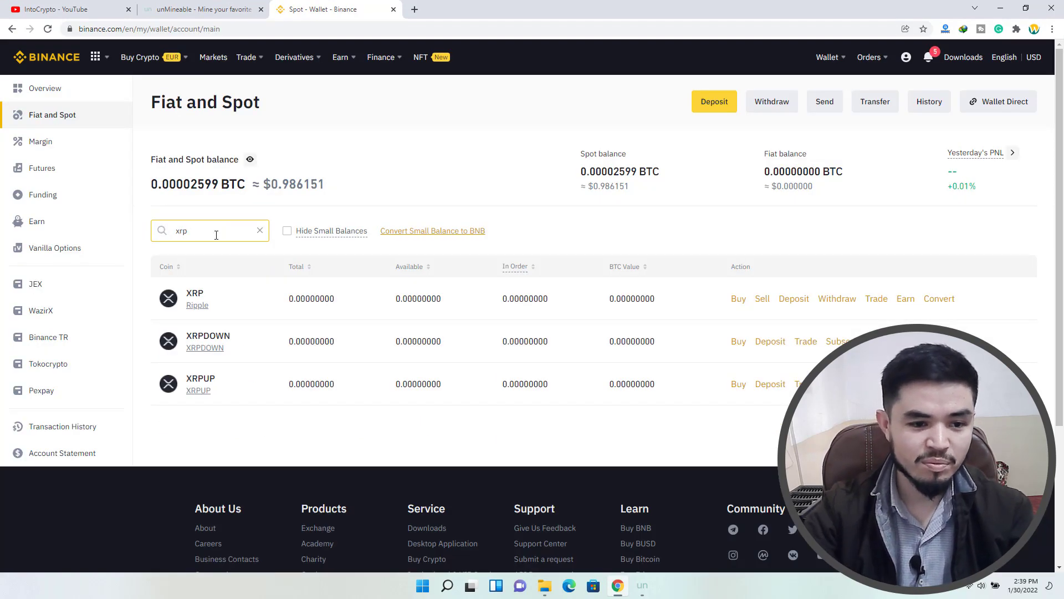
pyautogui.click(796, 301)
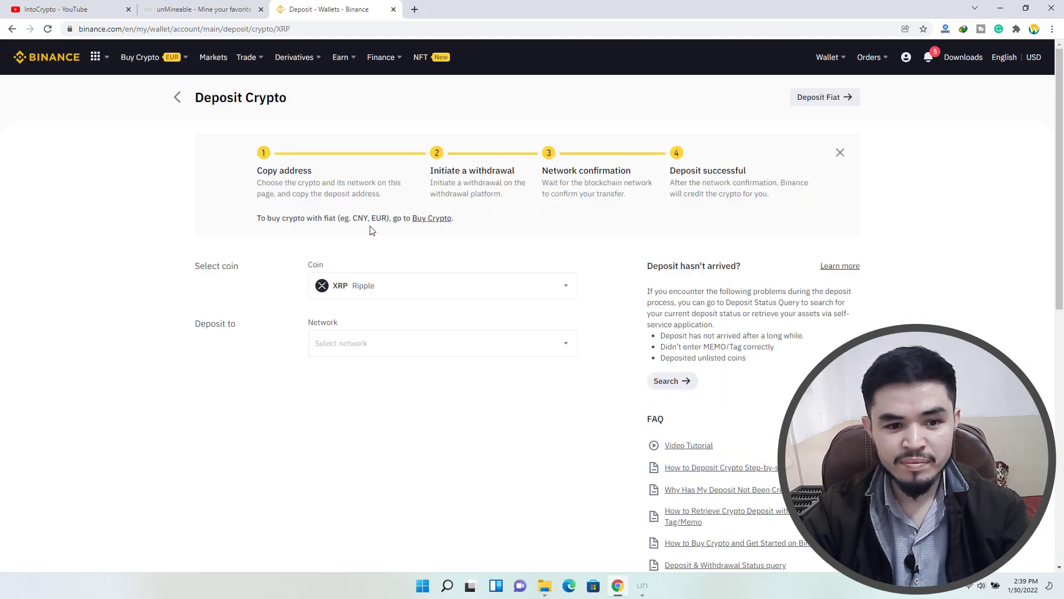
# Step: Choose the BNB Binance Chain (BEP2) network, acknowledge the memo notice and copy the deposit address
pyautogui.click(382, 351)
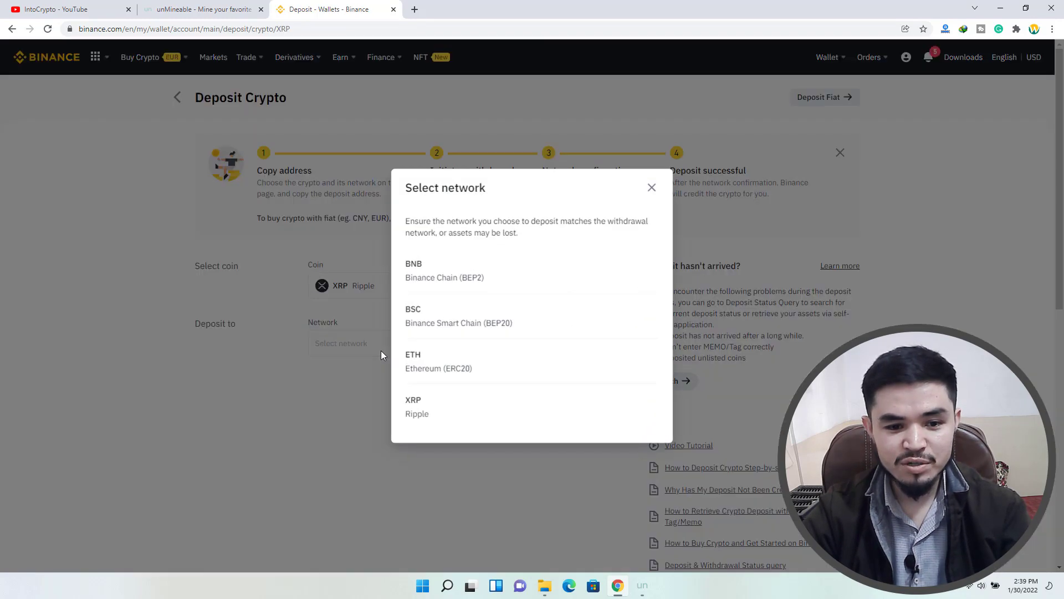
pyautogui.click(448, 276)
pyautogui.scroll(-2, 419, 358)
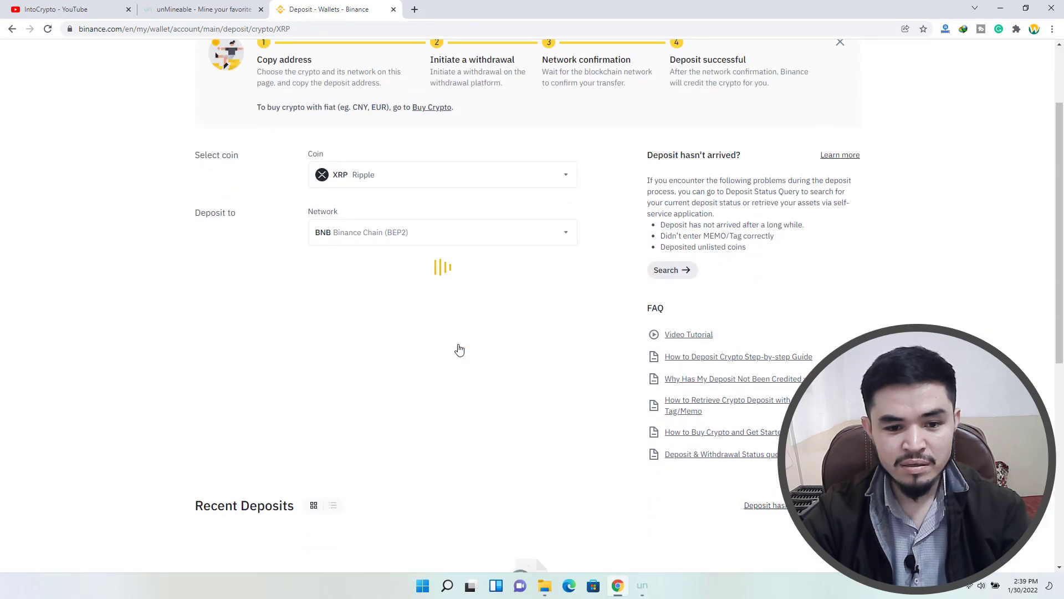
pyautogui.click(482, 354)
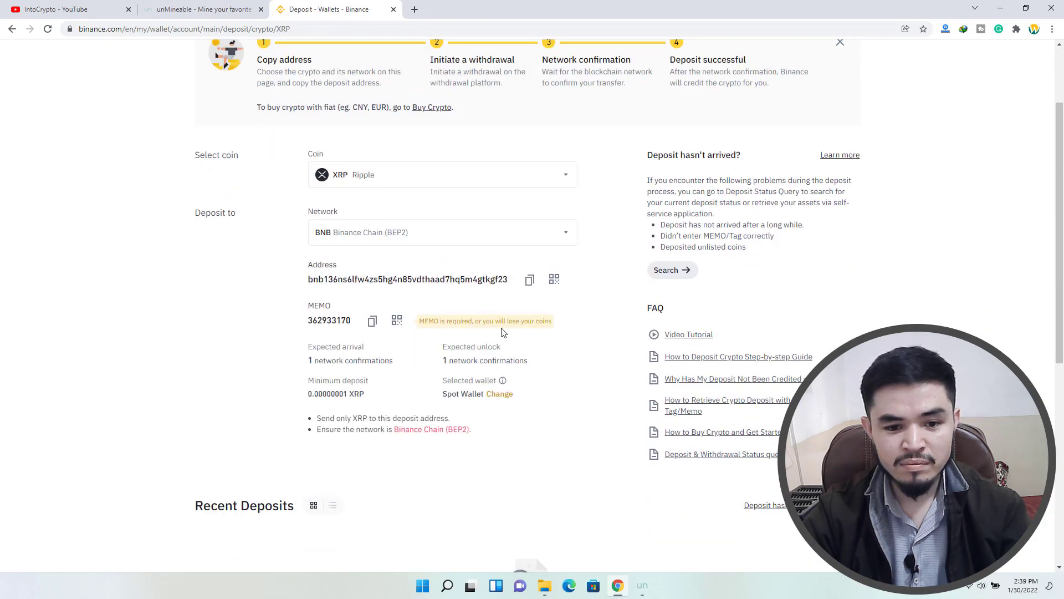
pyautogui.click(530, 280)
pyautogui.click(1001, 9)
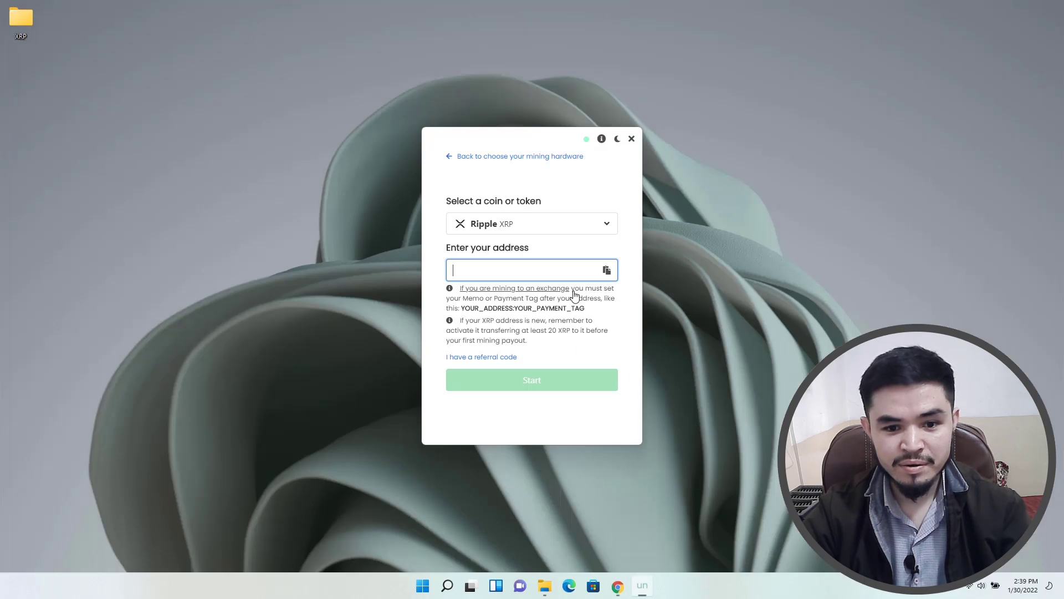
# Step: Copy the deposit memo from Binance and replace the miner's address field with the valid XRP address
pyautogui.hotkey('ctrl', 'v')
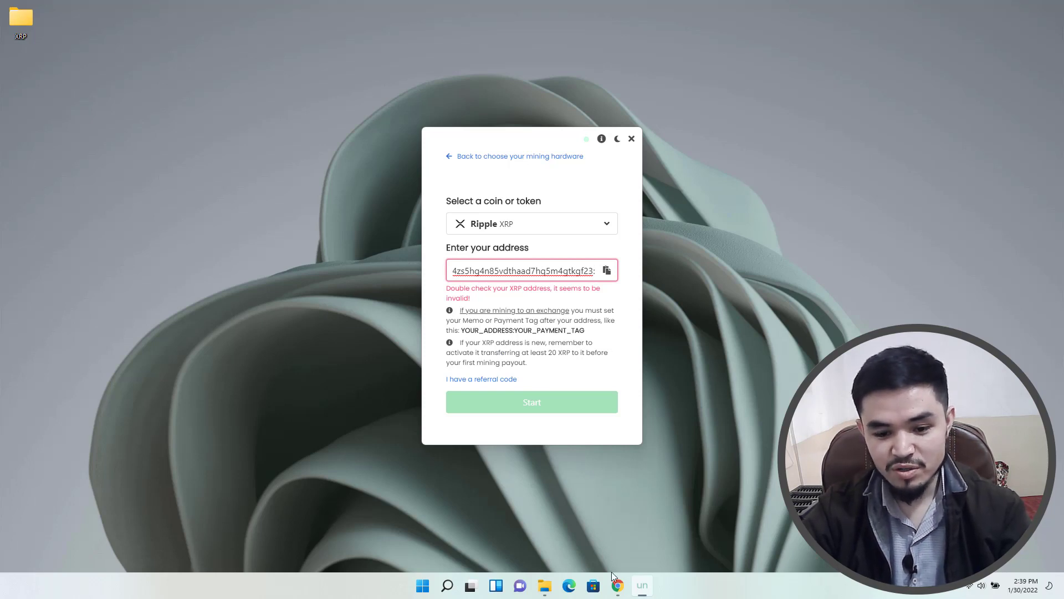
pyautogui.click(618, 586)
pyautogui.click(371, 317)
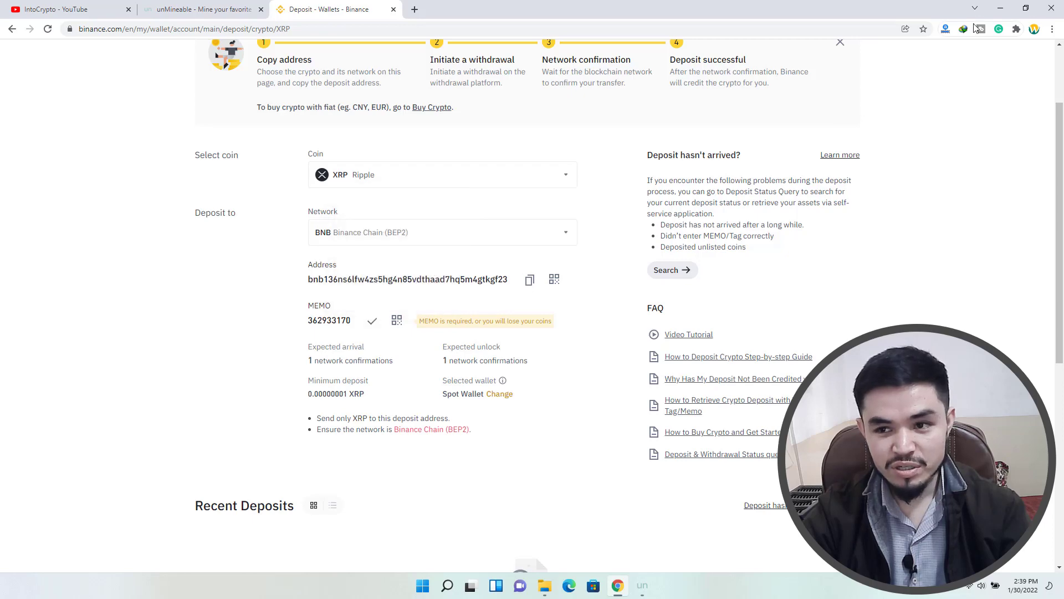
pyautogui.click(1001, 8)
pyautogui.hotkey('ctrl', 'a')
pyautogui.hotkey('ctrl', 'v')
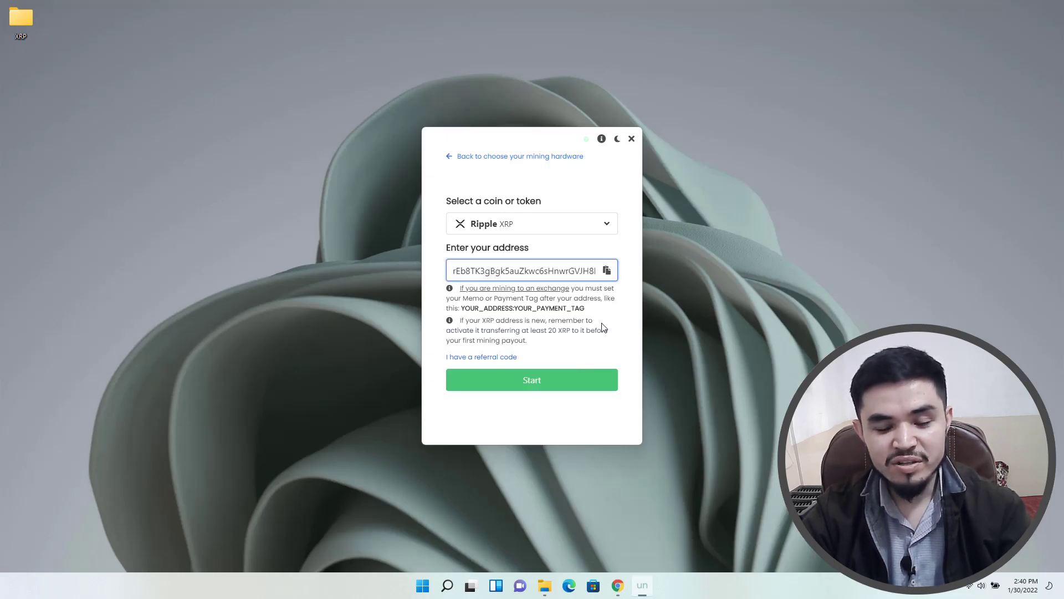
# Step: Start mining XRP and wait for the dashboard showing a 19.681347 XRP balance
pyautogui.click(587, 382)
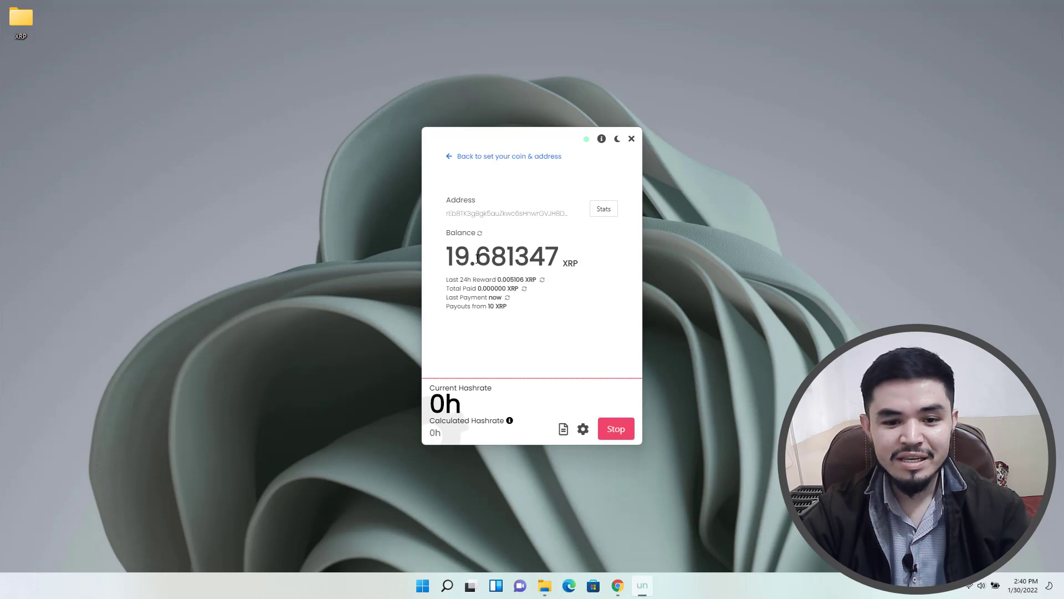
pyautogui.moveTo(447, 255); pyautogui.dragTo(478, 255)
pyautogui.click(485, 255)
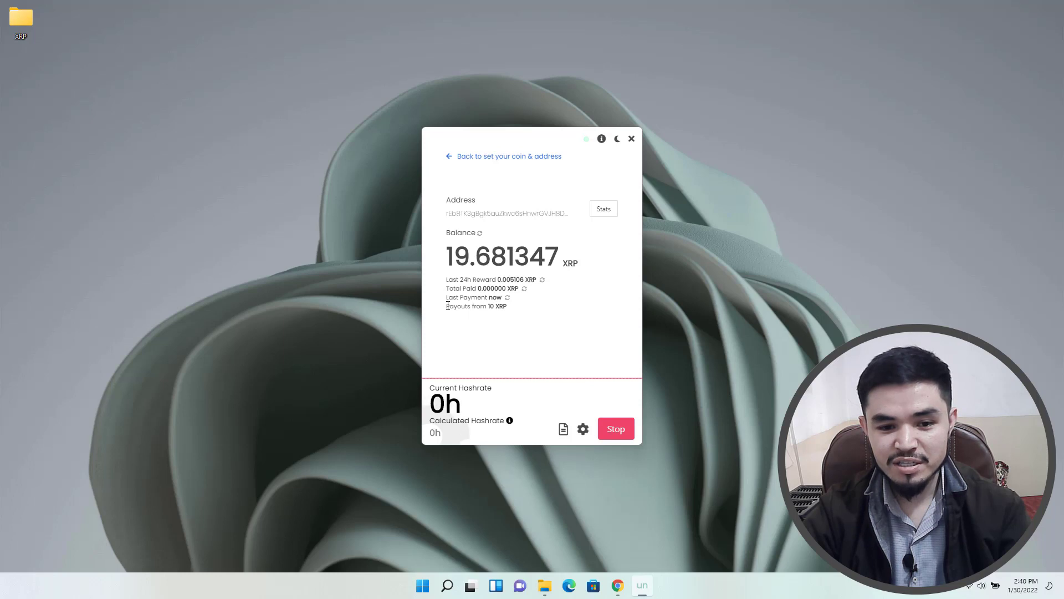
pyautogui.moveTo(445, 306); pyautogui.dragTo(493, 306)
pyautogui.click(494, 306)
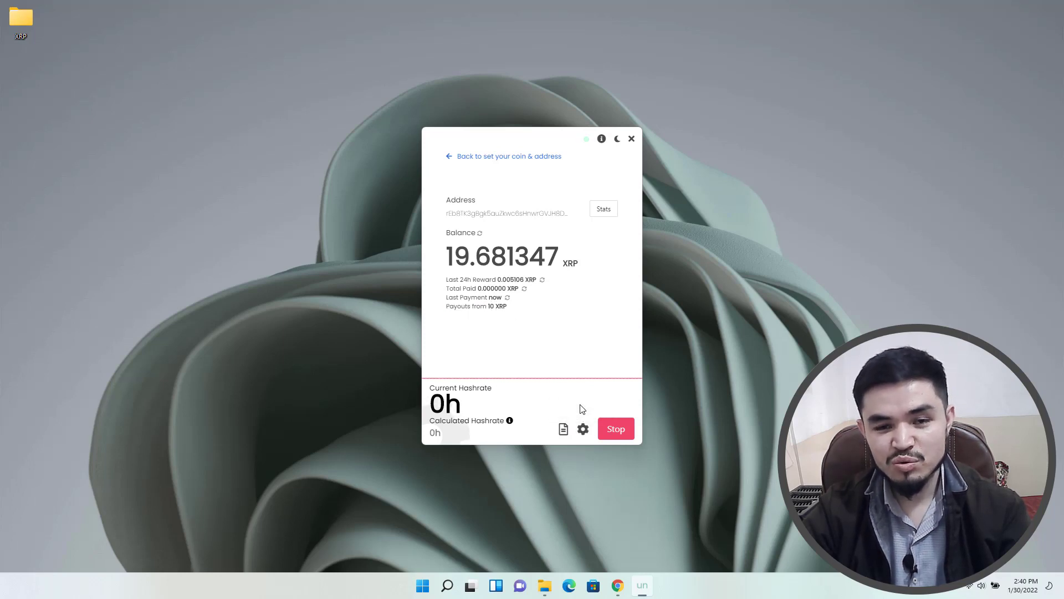
# Step: Change the mining intensity to High in advanced settings and save, restarting the miner
pyautogui.click(583, 429)
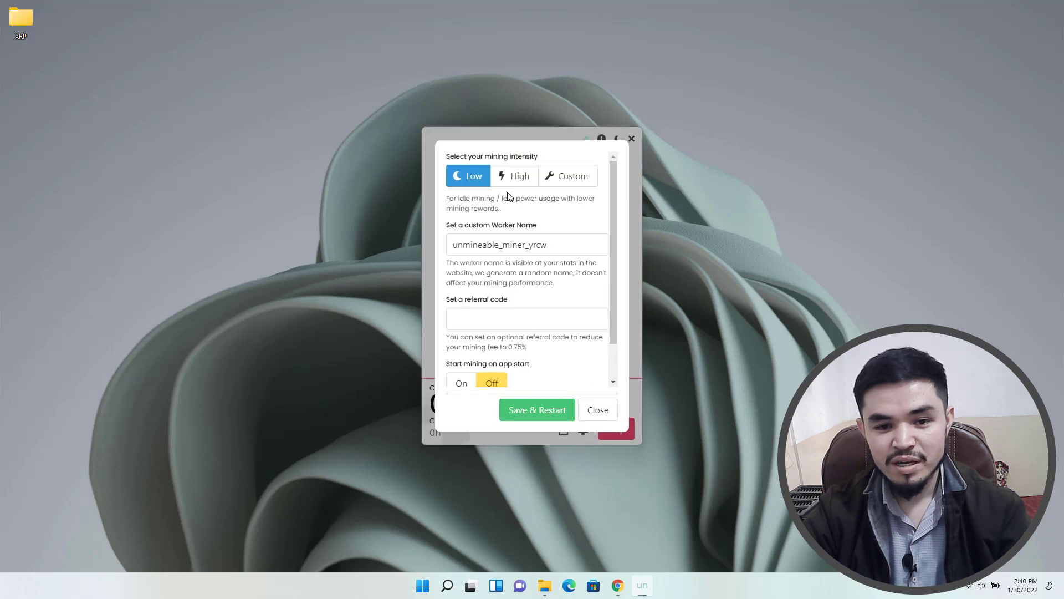
pyautogui.click(512, 177)
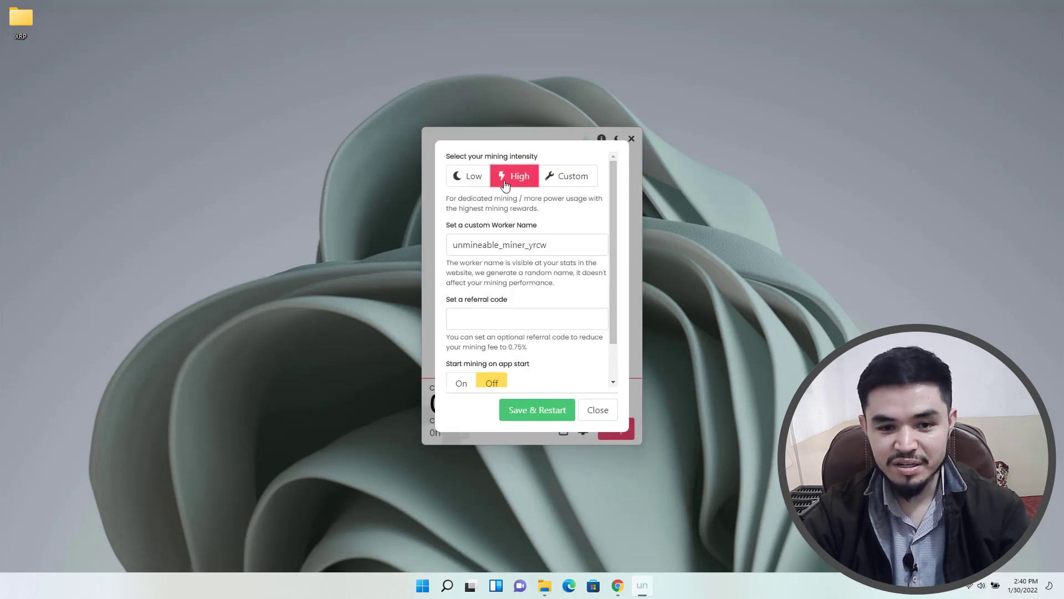
pyautogui.click(552, 415)
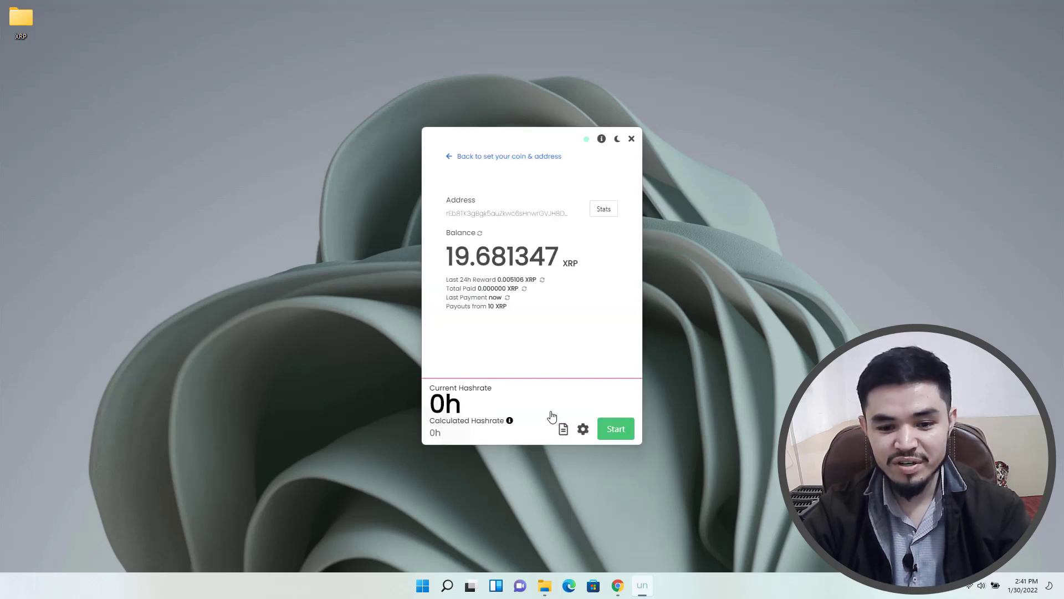
pyautogui.click(606, 210)
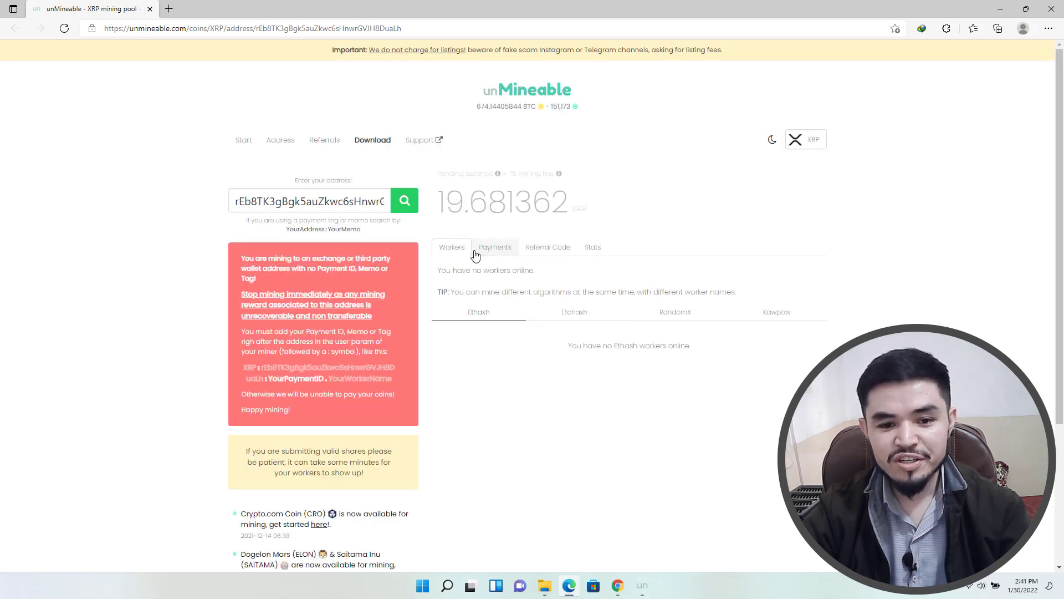
pyautogui.click(528, 249)
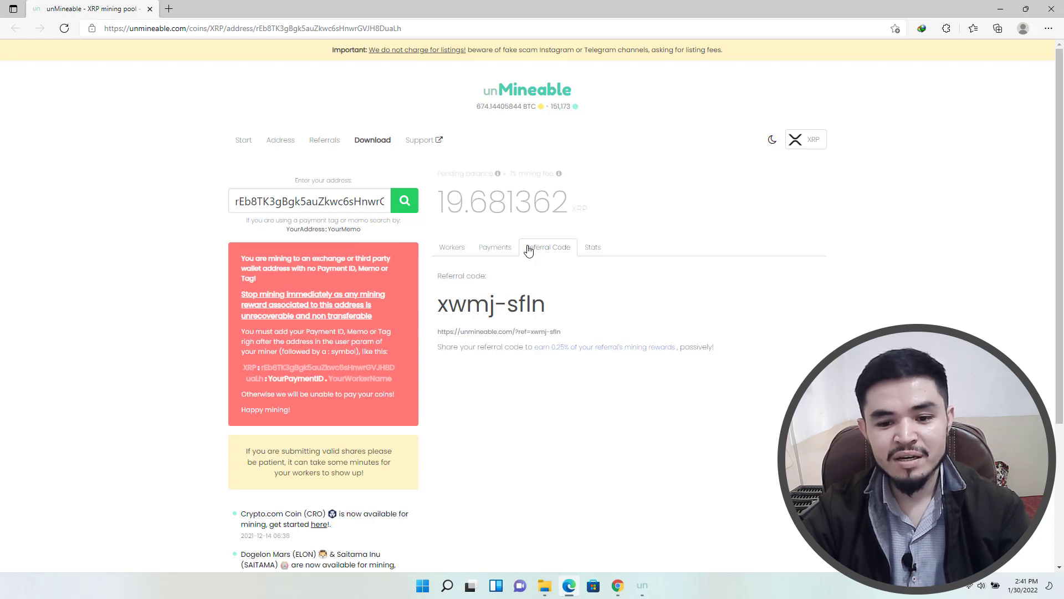
pyautogui.click(1000, 8)
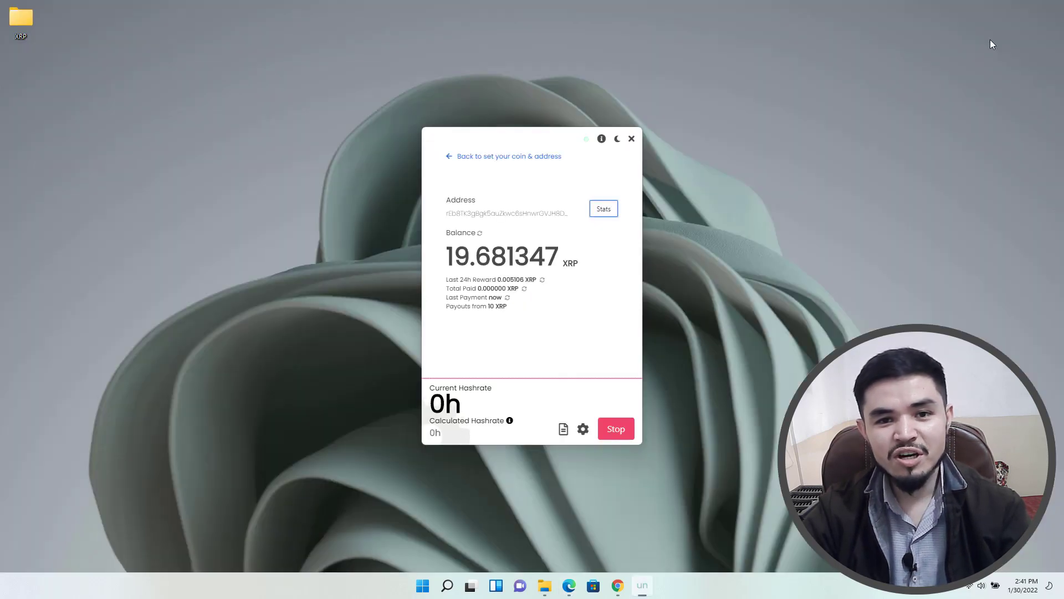